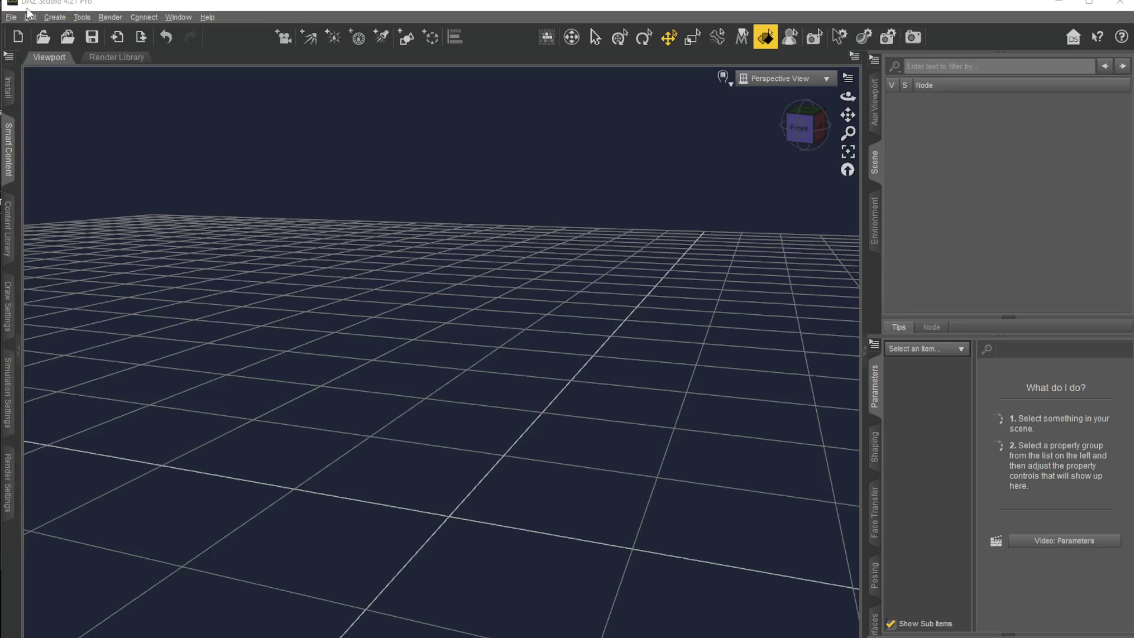
- Open the File menu over the empty DAZ Studio scene
{"action": "left_click", "coordinate": [9, 18]}
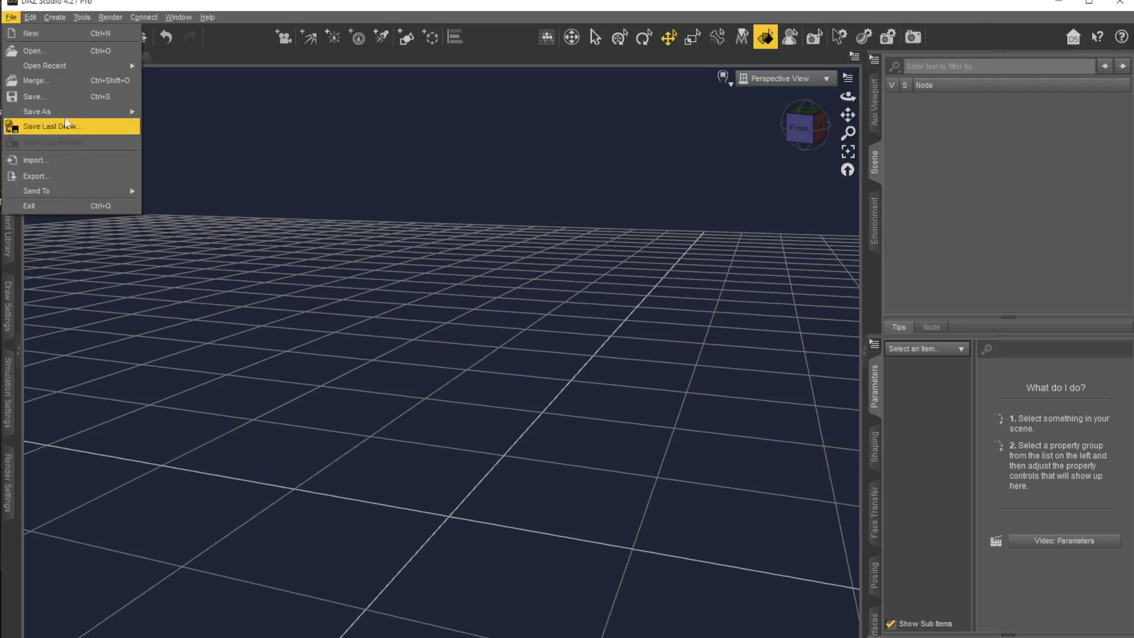
- Bring up the Explorer Asset folder holding Fork.fbx and its six Fork texture maps
{"action": "mouse_move", "coordinate": [789, 636]}
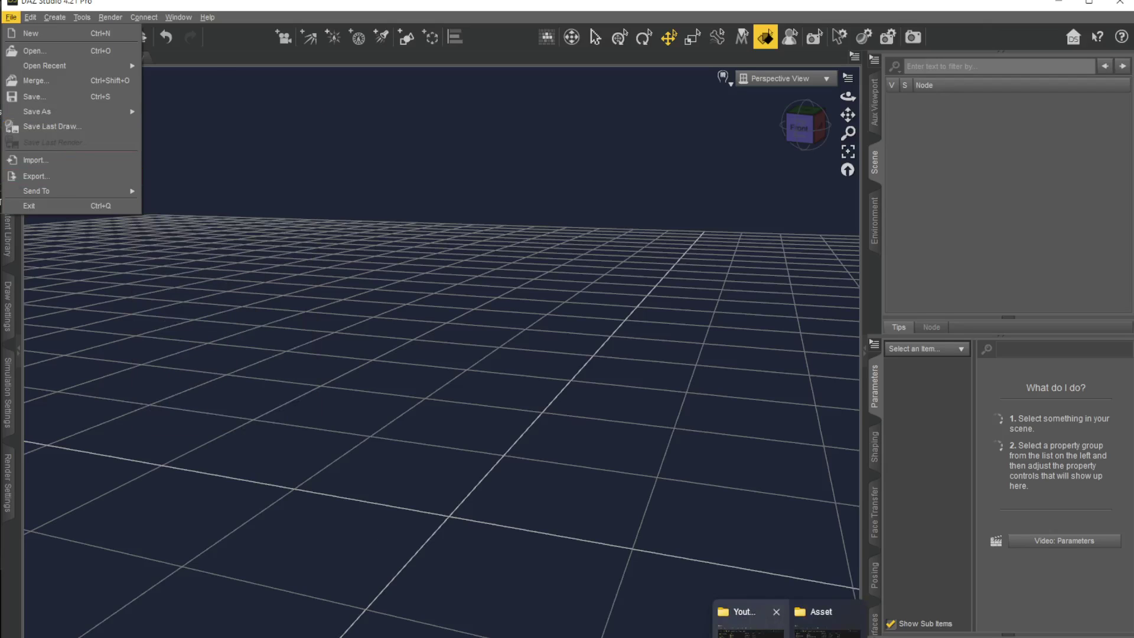
{"action": "left_click", "coordinate": [827, 622]}
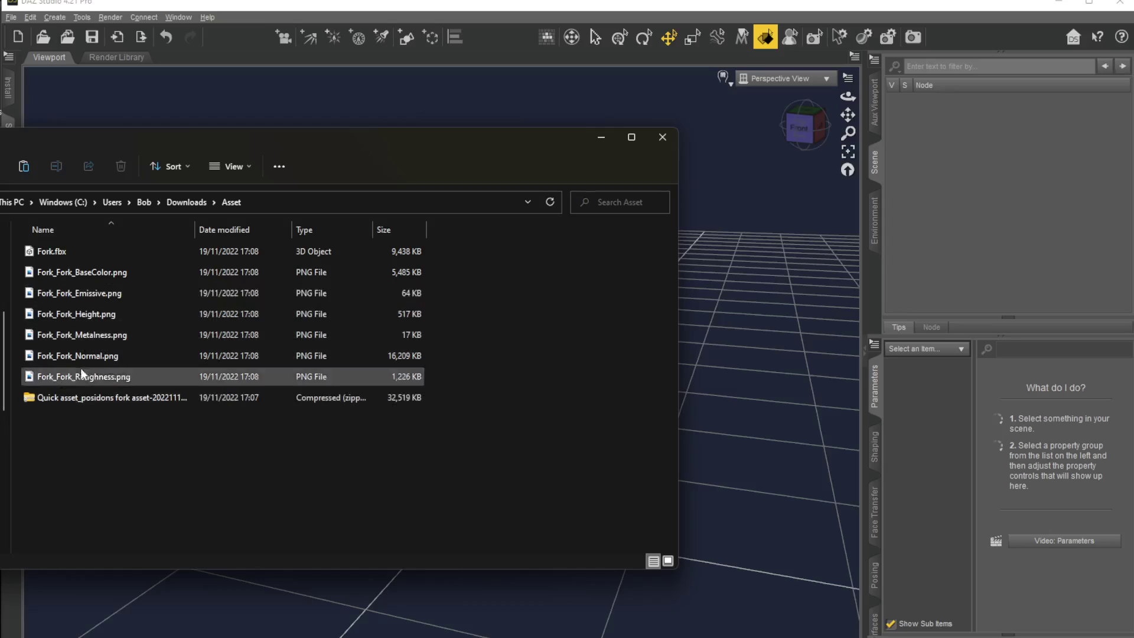
- Import Fork.fbx into DAZ Studio with animation and presentation data excluded
{"action": "left_click", "coordinate": [602, 138]}
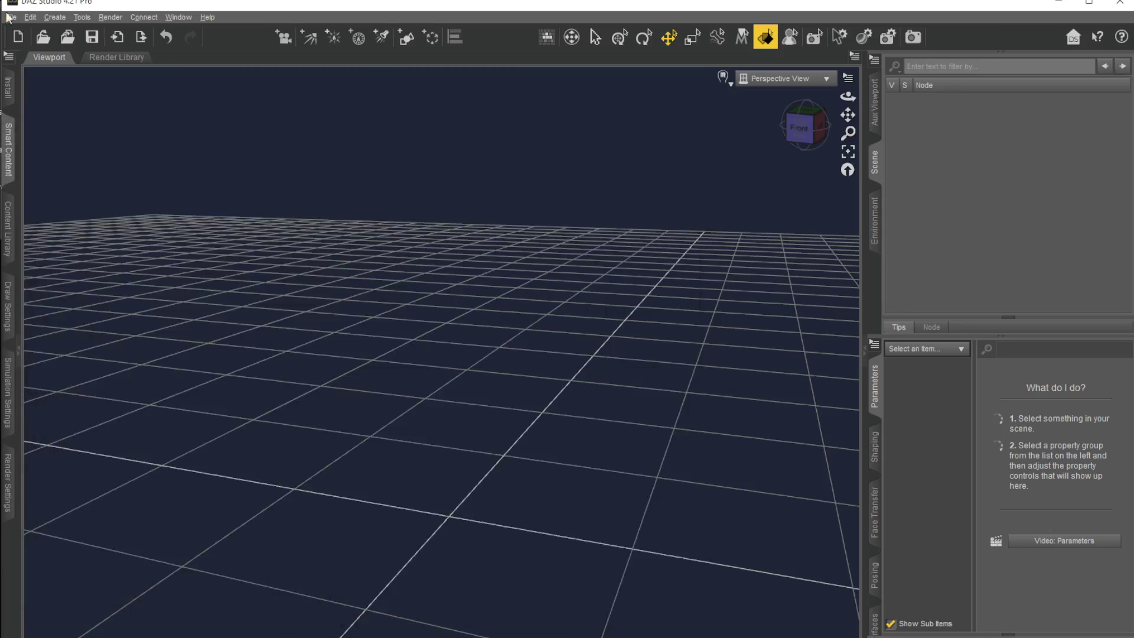
{"action": "left_click", "coordinate": [10, 18]}
{"action": "left_click", "coordinate": [42, 160]}
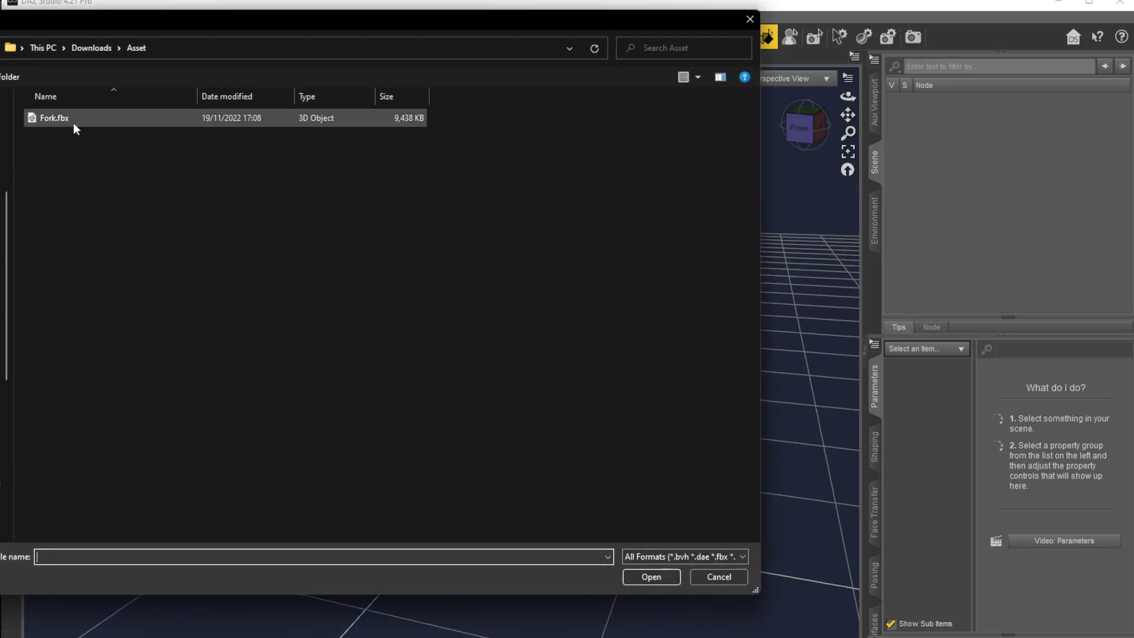
{"action": "double_click", "coordinate": [54, 115]}
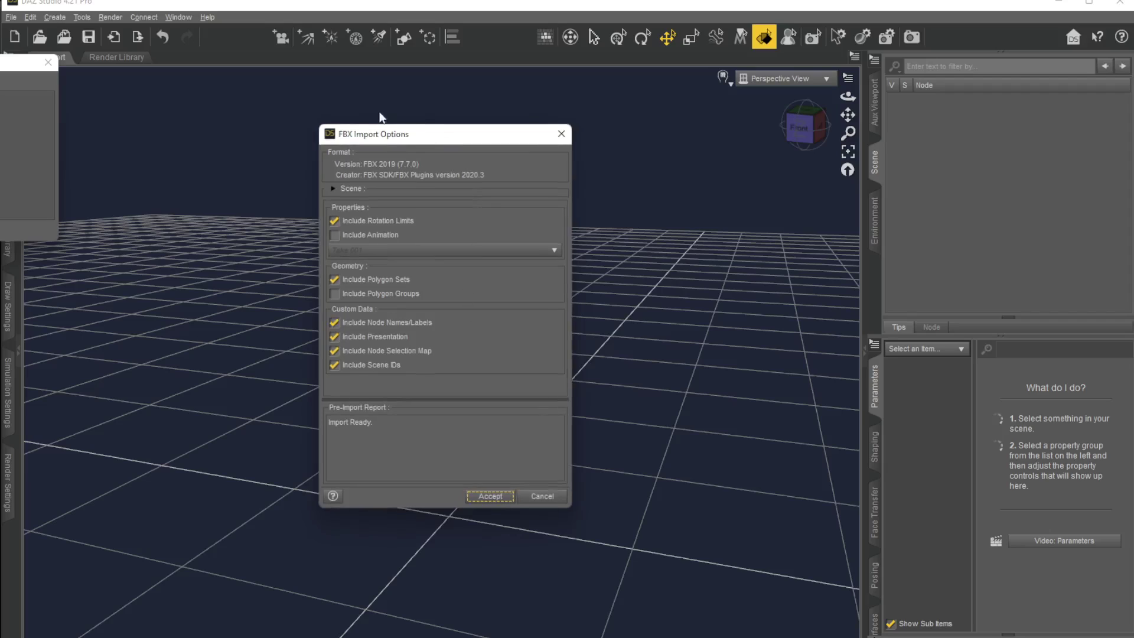
{"action": "left_click", "coordinate": [335, 235]}
{"action": "left_click", "coordinate": [334, 235]}
{"action": "left_click", "coordinate": [335, 337]}
{"action": "left_click", "coordinate": [487, 497]}
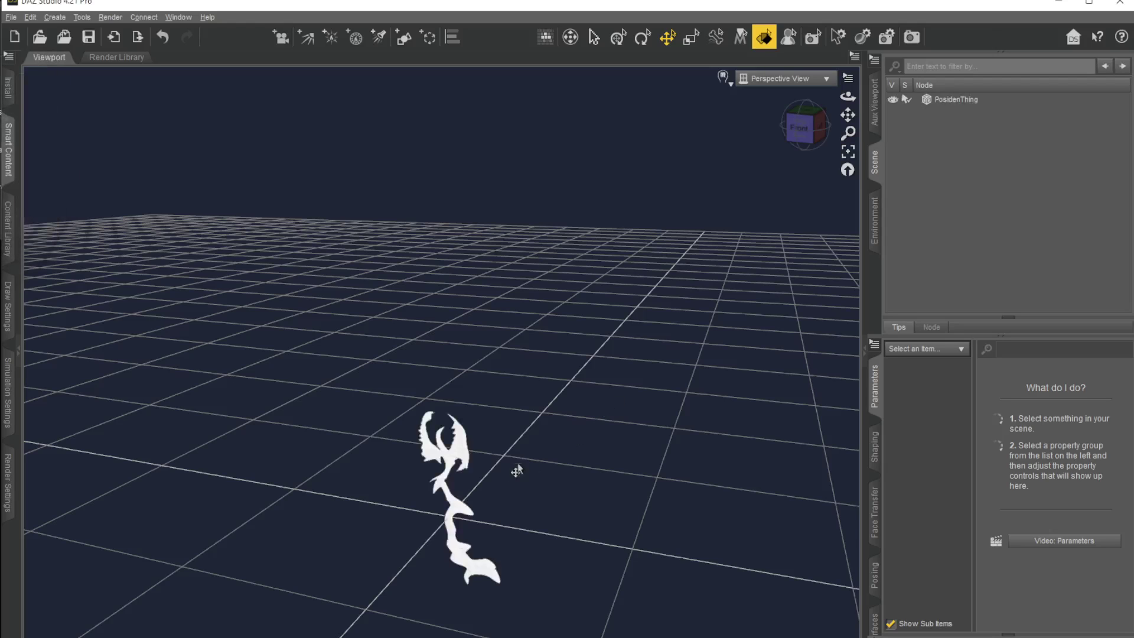
- Dolly and orbit the viewport to inspect the white PosidenThing fork up close
{"action": "scroll", "coordinate": [515, 465], "scroll_direction": "up", "scroll_amount": 3}
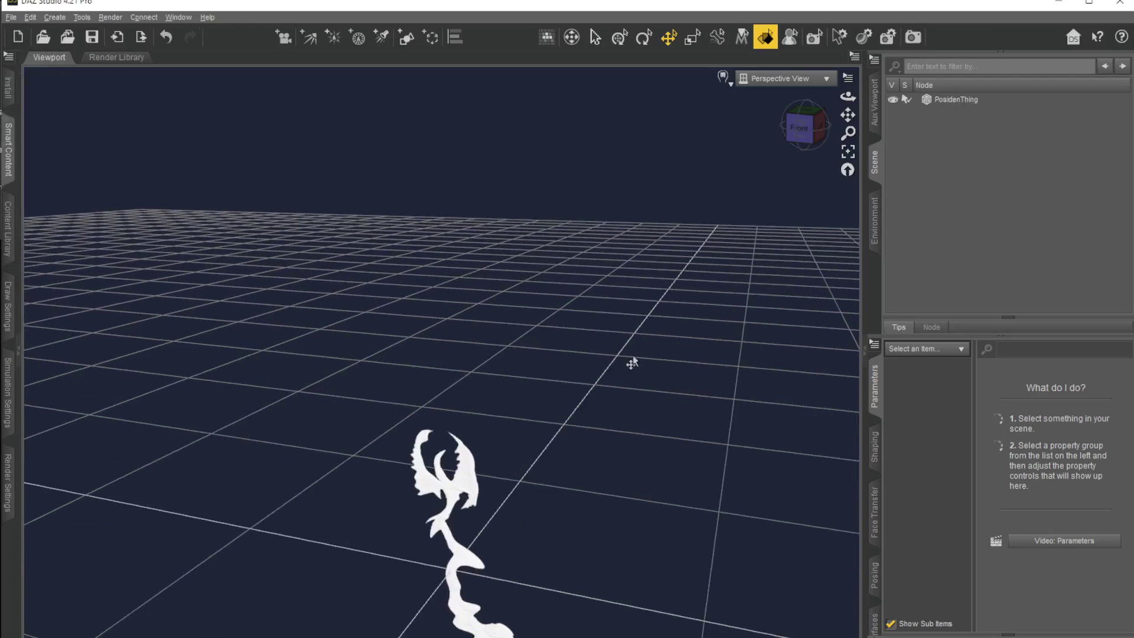
{"action": "left_click_drag", "start_coordinate": [605, 430], "coordinate": [605, 390], "text": "alt"}
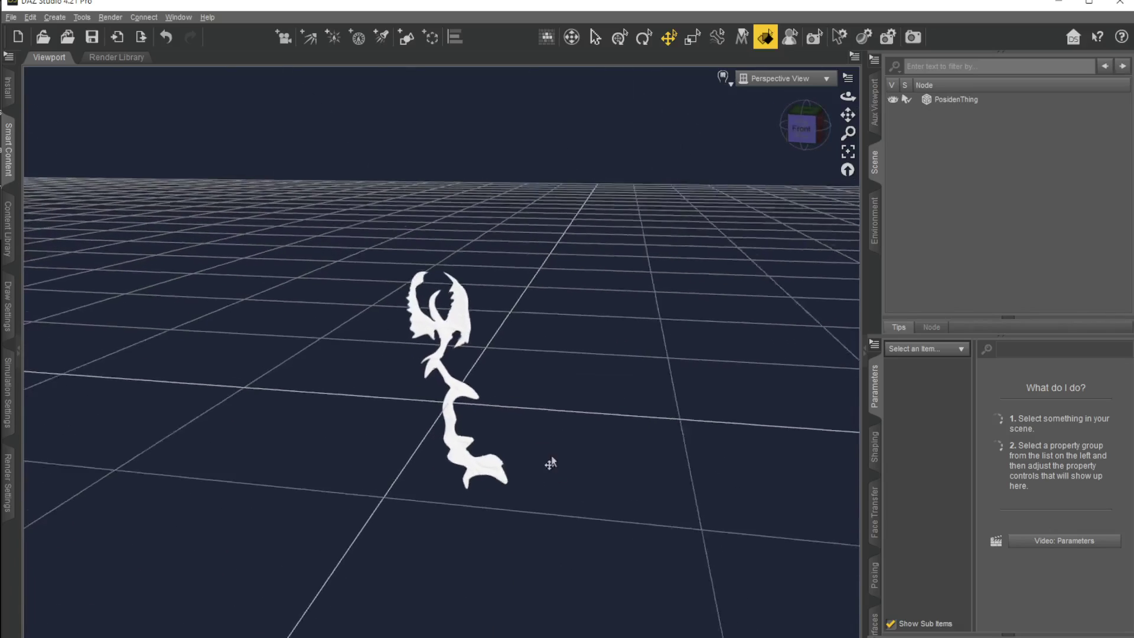
{"action": "scroll", "coordinate": [519, 336], "scroll_direction": "up", "scroll_amount": 5}
{"action": "scroll", "coordinate": [553, 361], "scroll_direction": "down", "scroll_amount": 5}
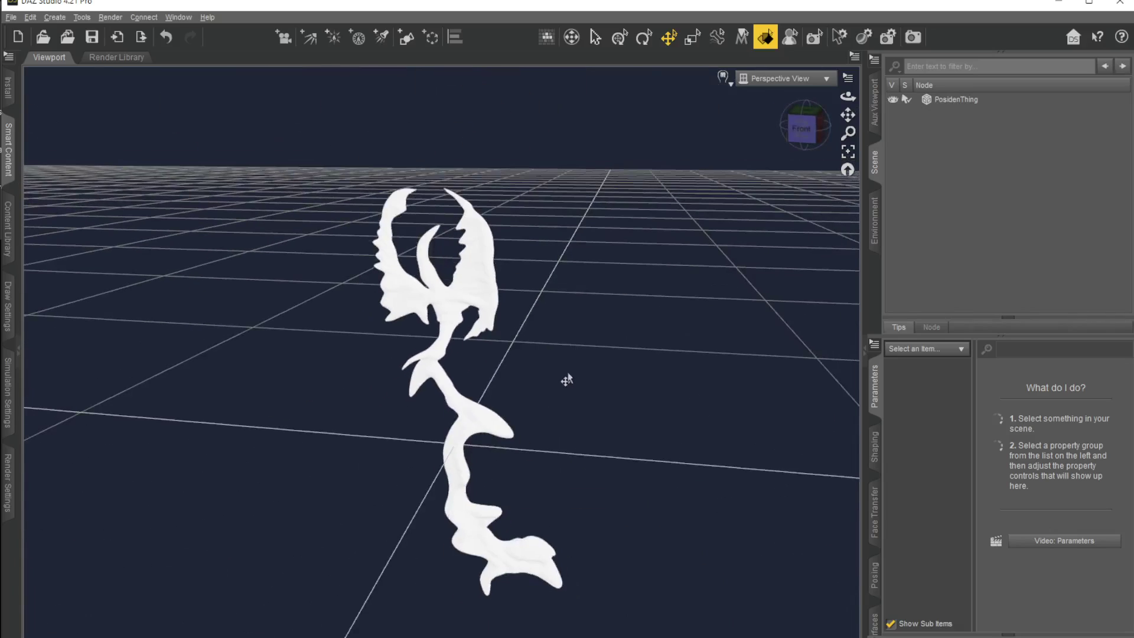
{"action": "left_click_drag", "start_coordinate": [587, 359], "coordinate": [620, 336], "text": "alt"}
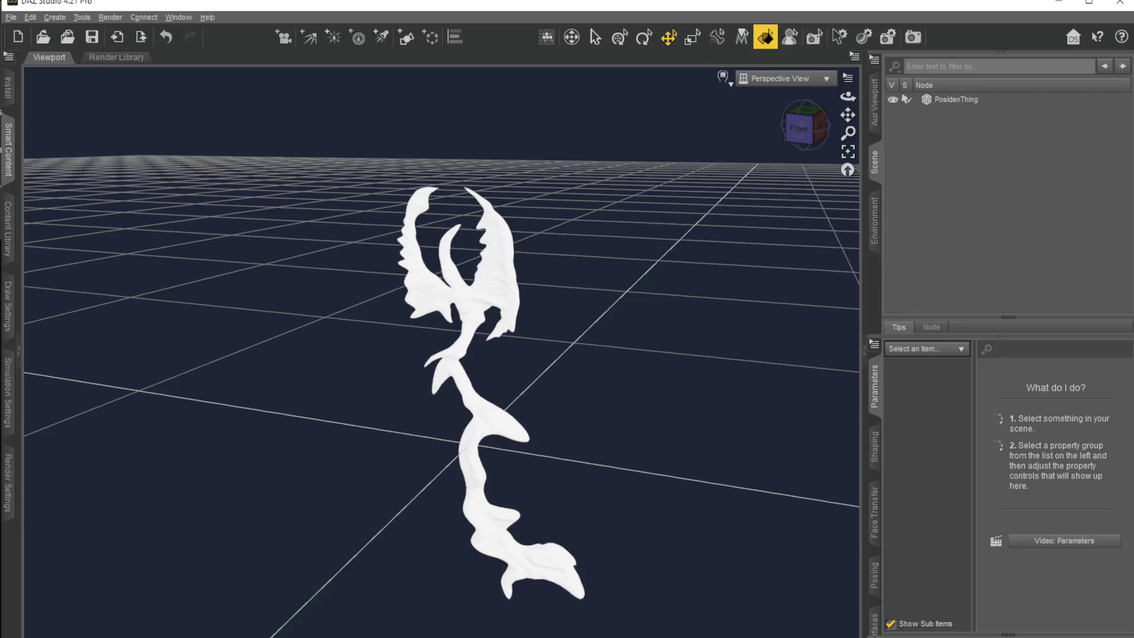
- Import Downloads\Asset\Fork.fbx into Blender and make PosidenThing the active object
{"action": "key", "text": "alt+Tab"}
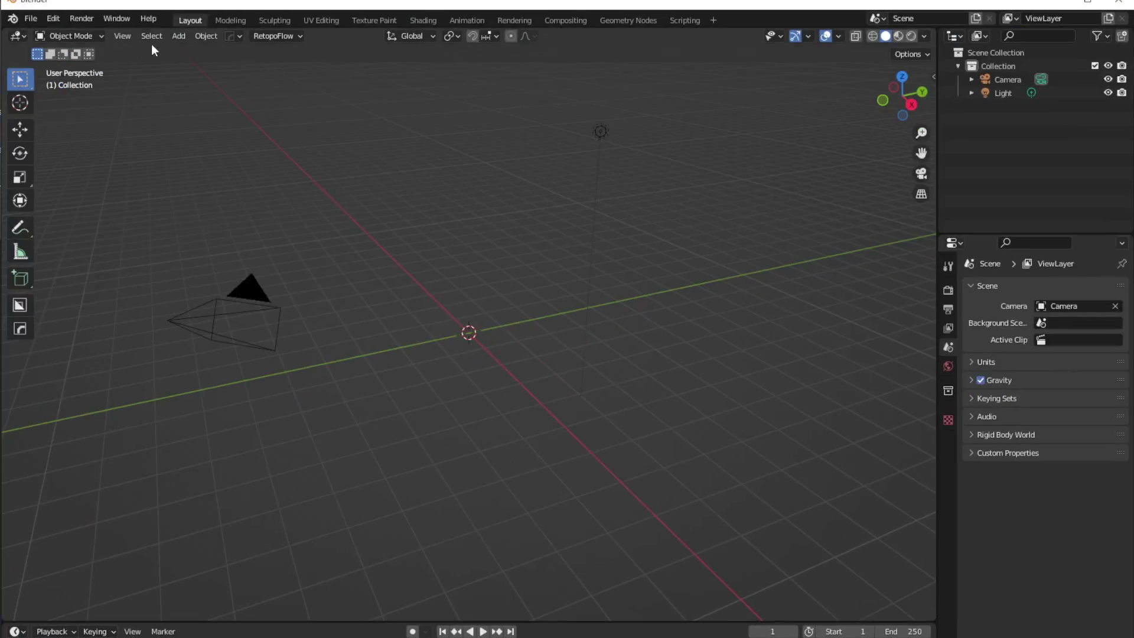
{"action": "left_click", "coordinate": [31, 18]}
{"action": "mouse_move", "coordinate": [76, 199]}
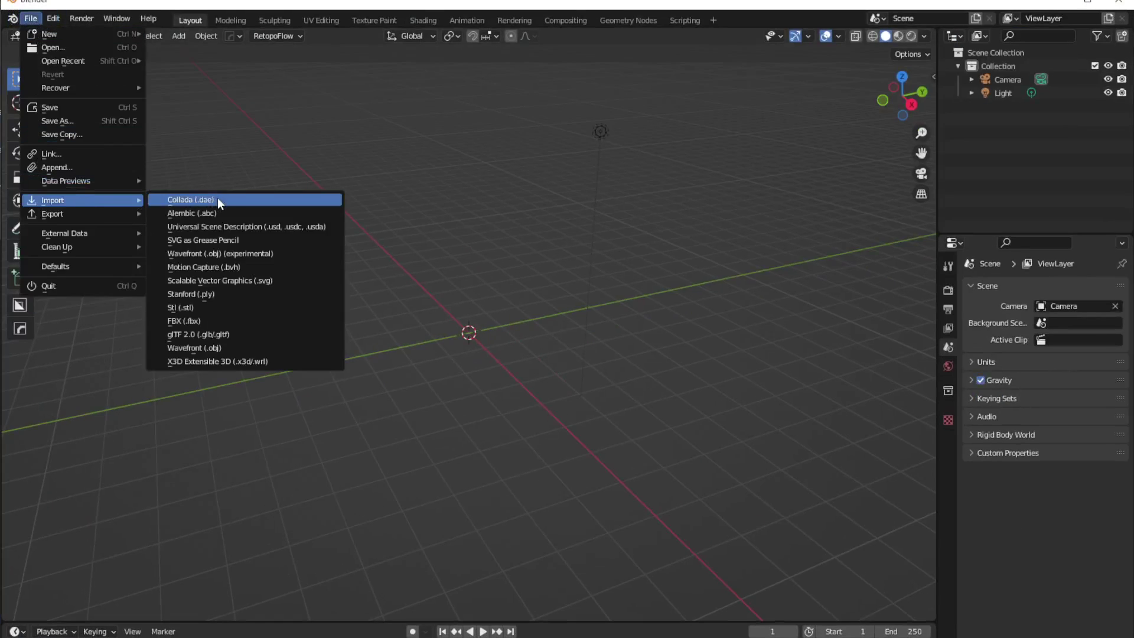
{"action": "left_click", "coordinate": [179, 321]}
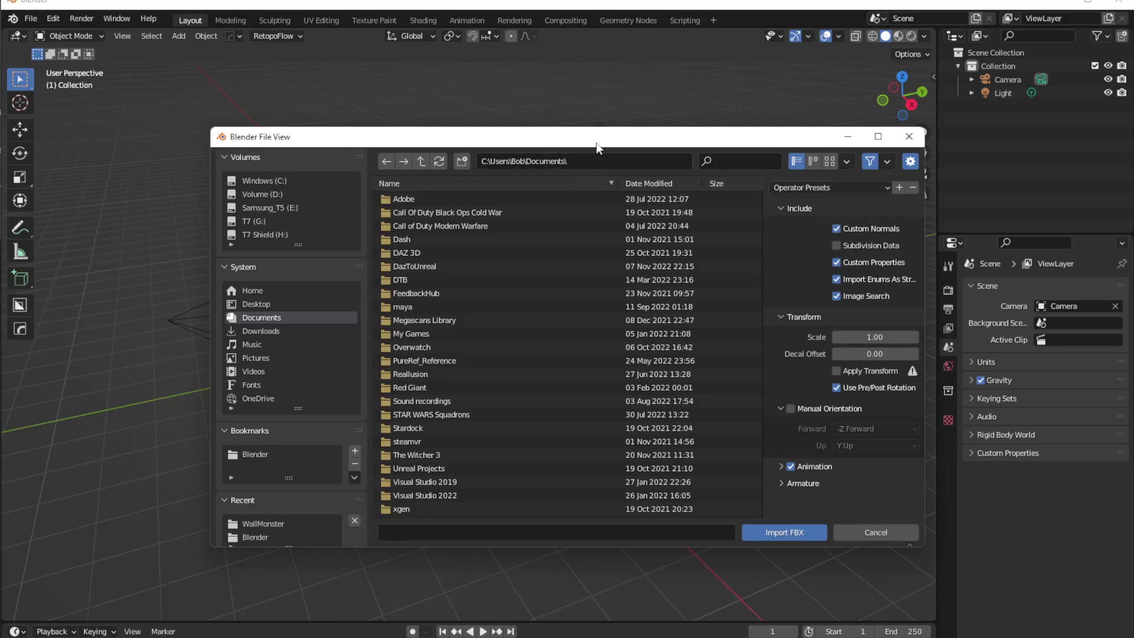
{"action": "key", "text": "Escape"}
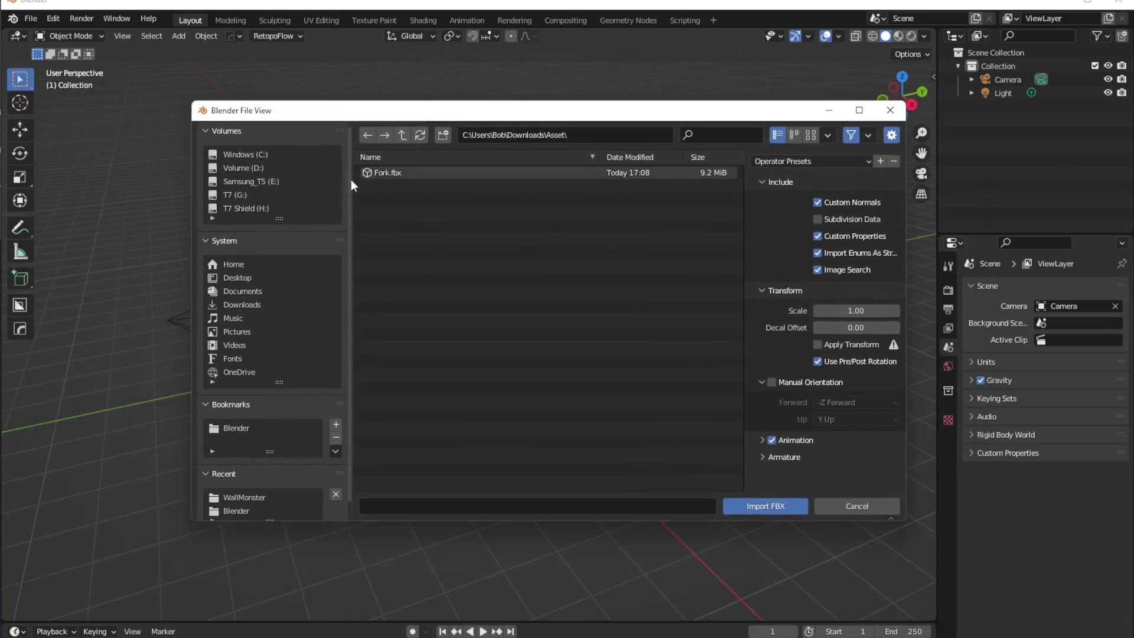
{"action": "left_click", "coordinate": [378, 173]}
{"action": "left_click", "coordinate": [769, 507]}
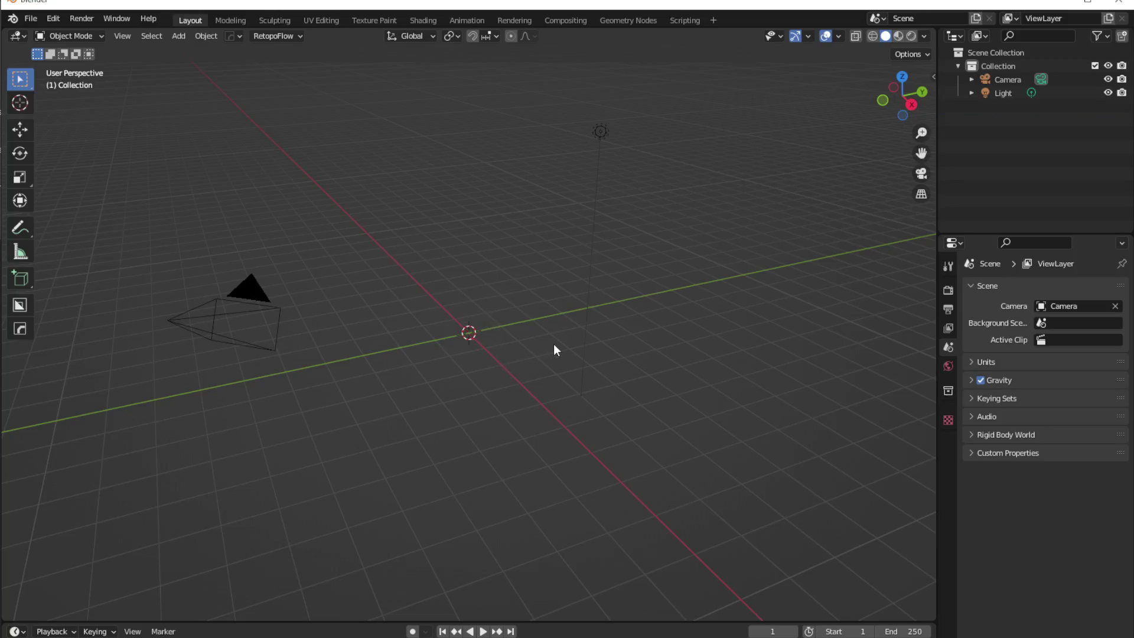
{"action": "left_click", "coordinate": [1009, 108]}
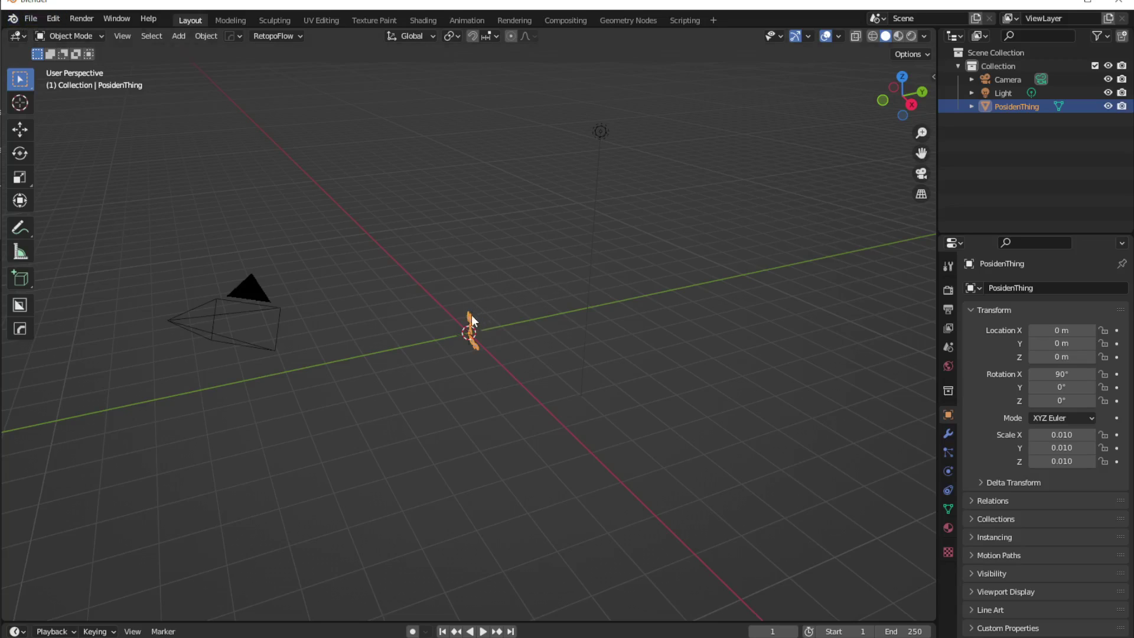
- Look at the FBX export option without exporting, then minimize Blender to return to DAZ Studio
{"action": "left_click", "coordinate": [33, 19]}
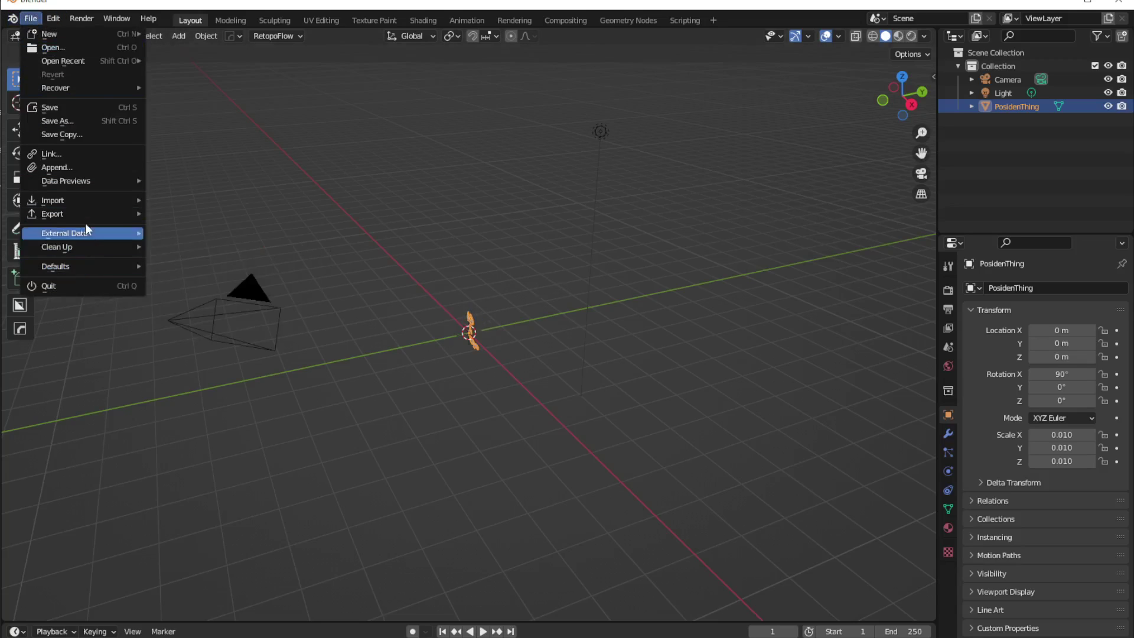
{"action": "mouse_move", "coordinate": [76, 214]}
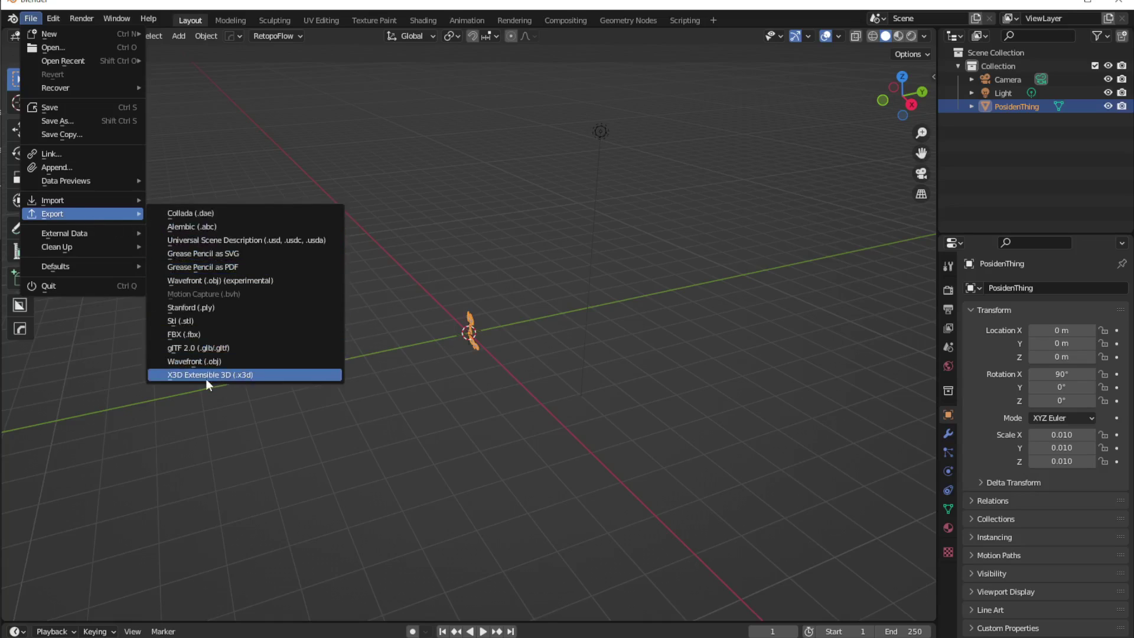
{"action": "left_click", "coordinate": [184, 347]}
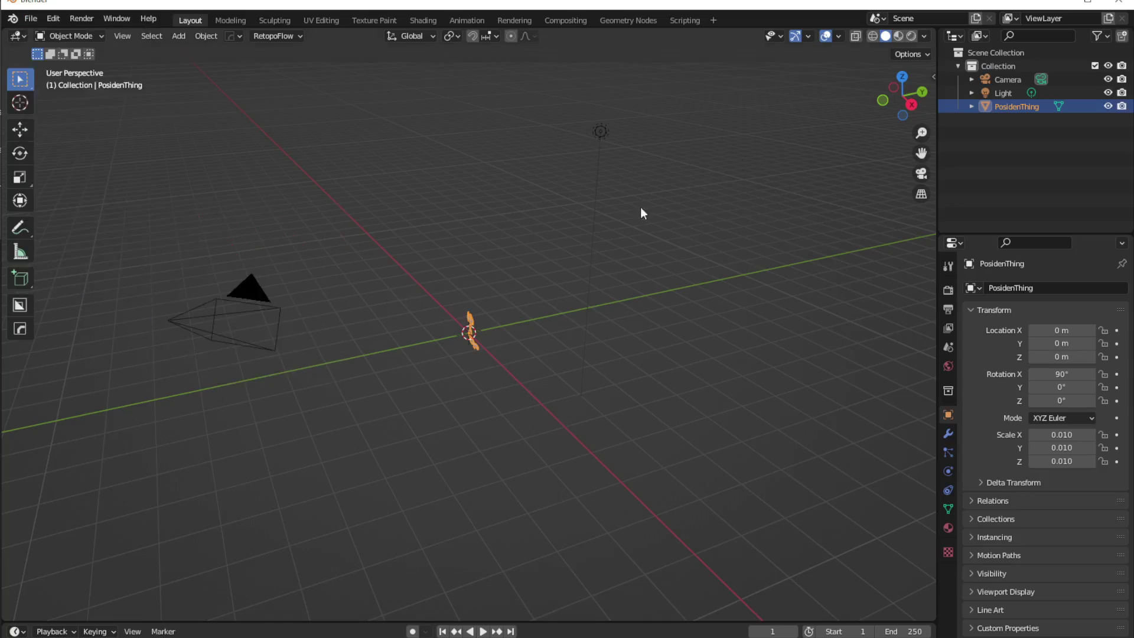
{"action": "left_click", "coordinate": [1059, 5]}
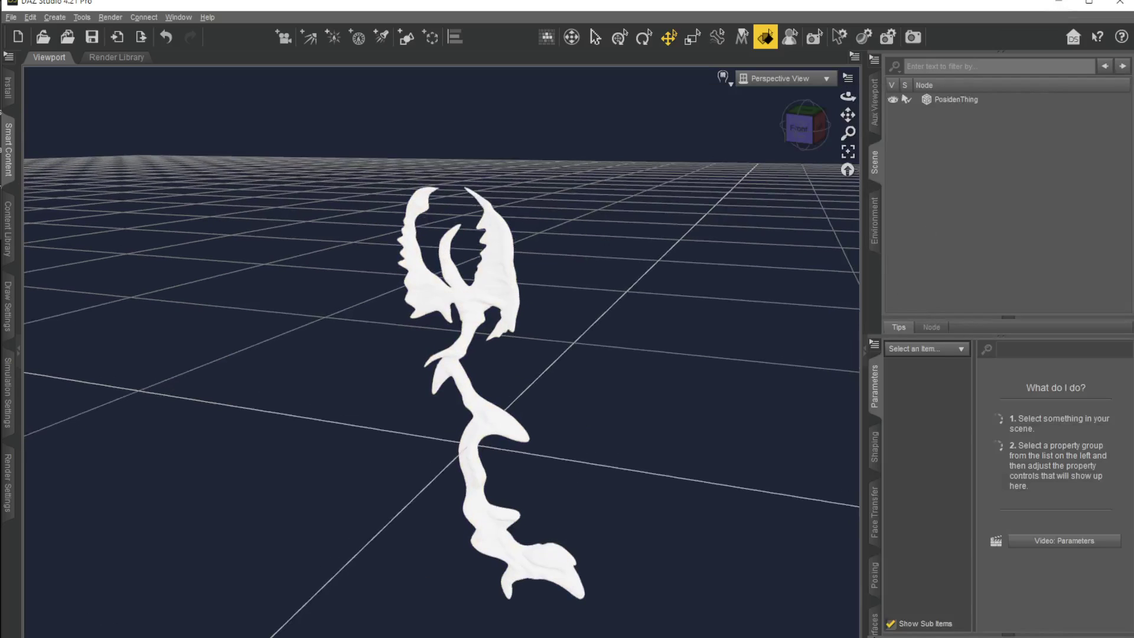
- Select PosidenThing and expand its defaultMat1 material in the Surfaces pane
{"action": "mouse_move", "coordinate": [785, 637]}
{"action": "left_click", "coordinate": [510, 279]}
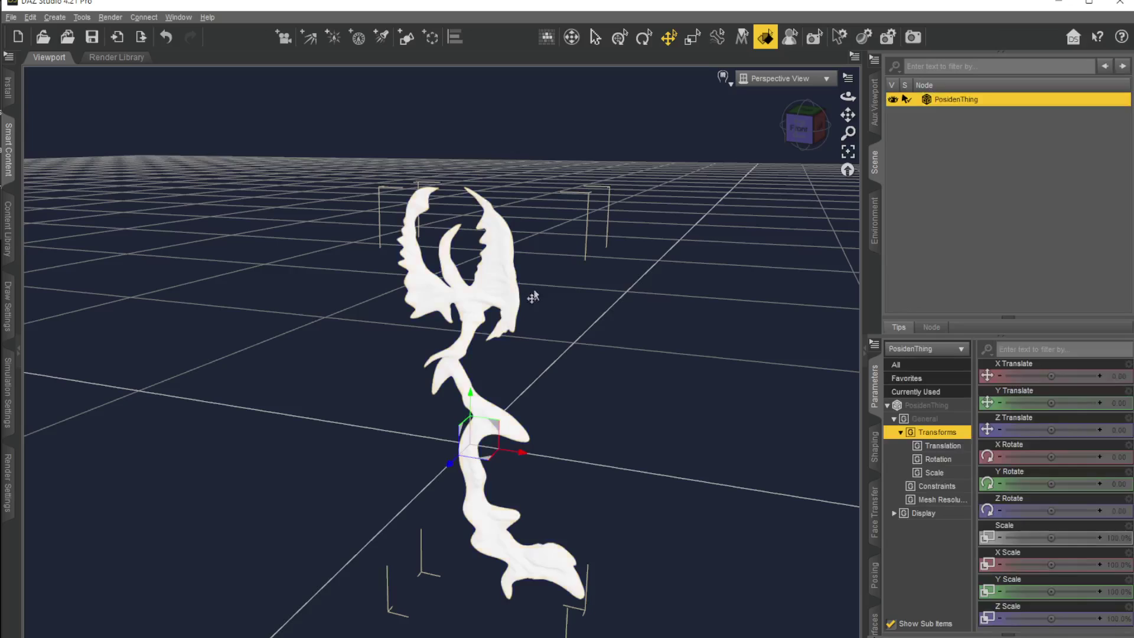
{"action": "double_click", "coordinate": [949, 100]}
{"action": "left_click", "coordinate": [874, 625]}
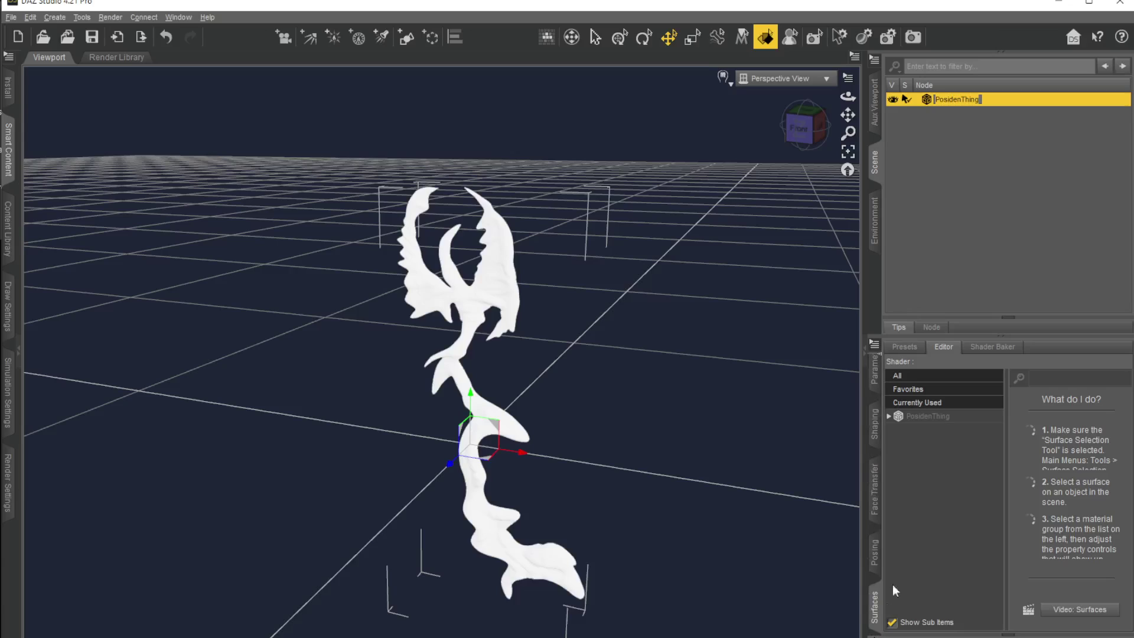
{"action": "left_click", "coordinate": [889, 417]}
{"action": "left_click", "coordinate": [910, 430]}
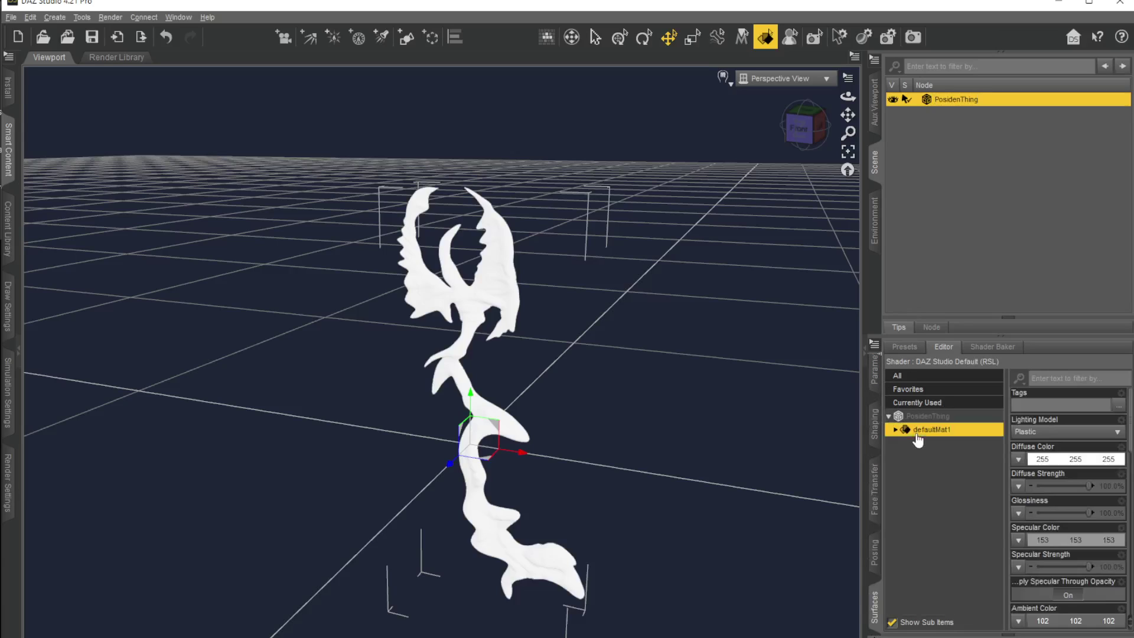
{"action": "left_click", "coordinate": [896, 430]}
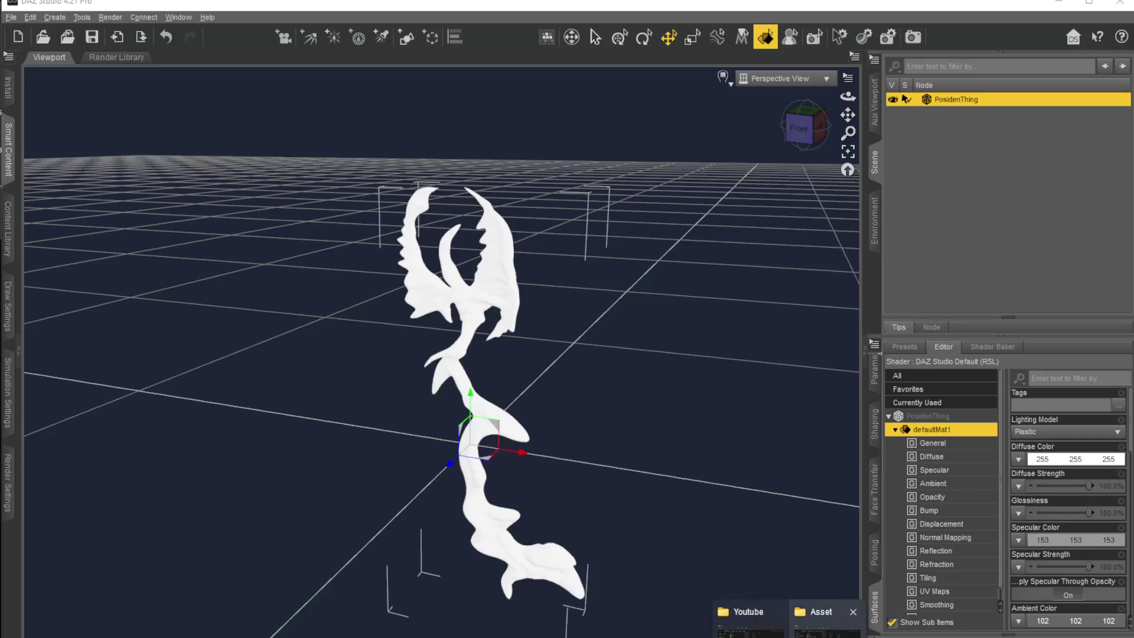
{"action": "left_click", "coordinate": [823, 612]}
- Drop Fork_Fork_BaseColor.png onto defaultMat1's Diffuse Color map slot
{"action": "left_click_drag", "start_coordinate": [73, 273], "coordinate": [1018, 460]}
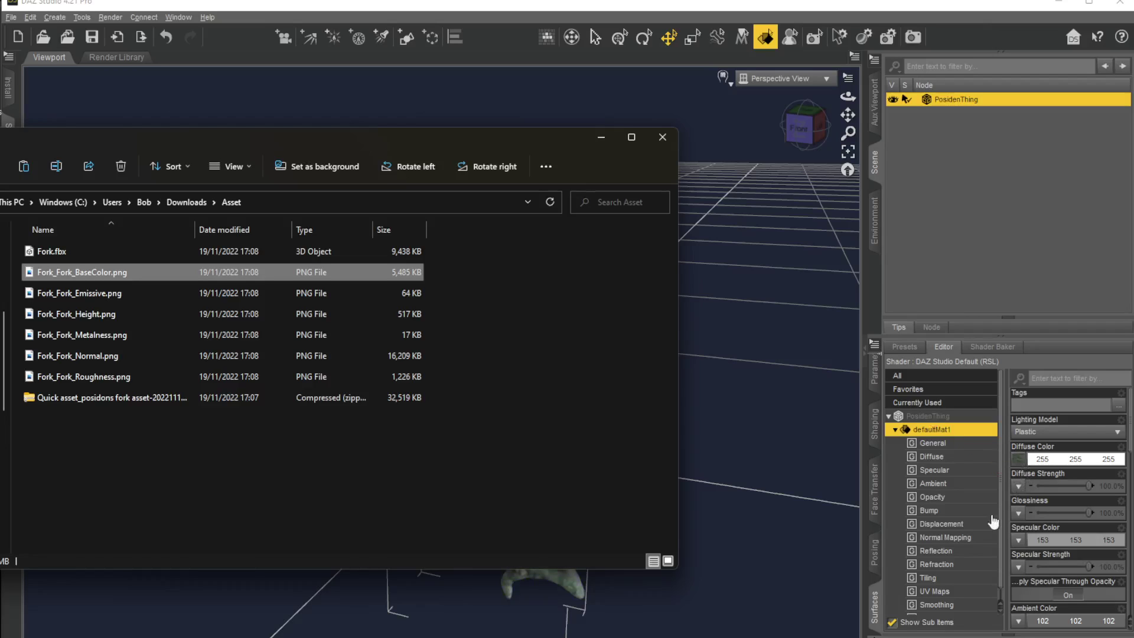
{"action": "left_click_drag", "start_coordinate": [404, 144], "coordinate": [300, 119]}
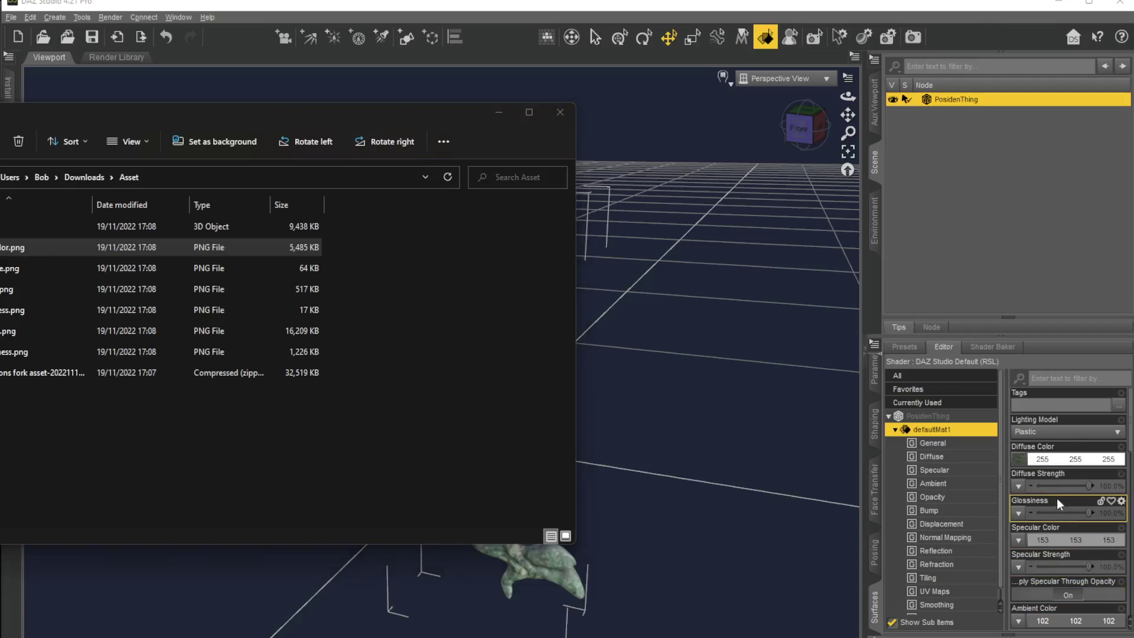
{"action": "scroll", "coordinate": [1064, 506], "scroll_direction": "down", "scroll_amount": 3}
{"action": "left_click", "coordinate": [32, 310]}
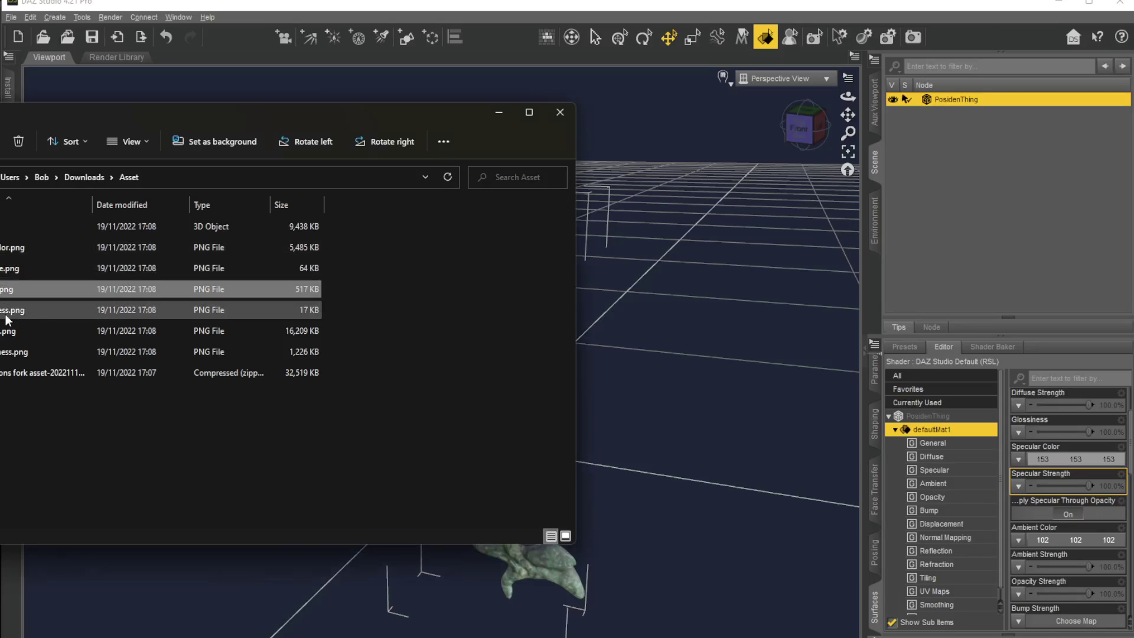
- Map Fork_Fork_Roughness.png to the Glossiness slot and put the Explorer window away
{"action": "scroll", "coordinate": [1070, 481], "scroll_direction": "up", "scroll_amount": 3}
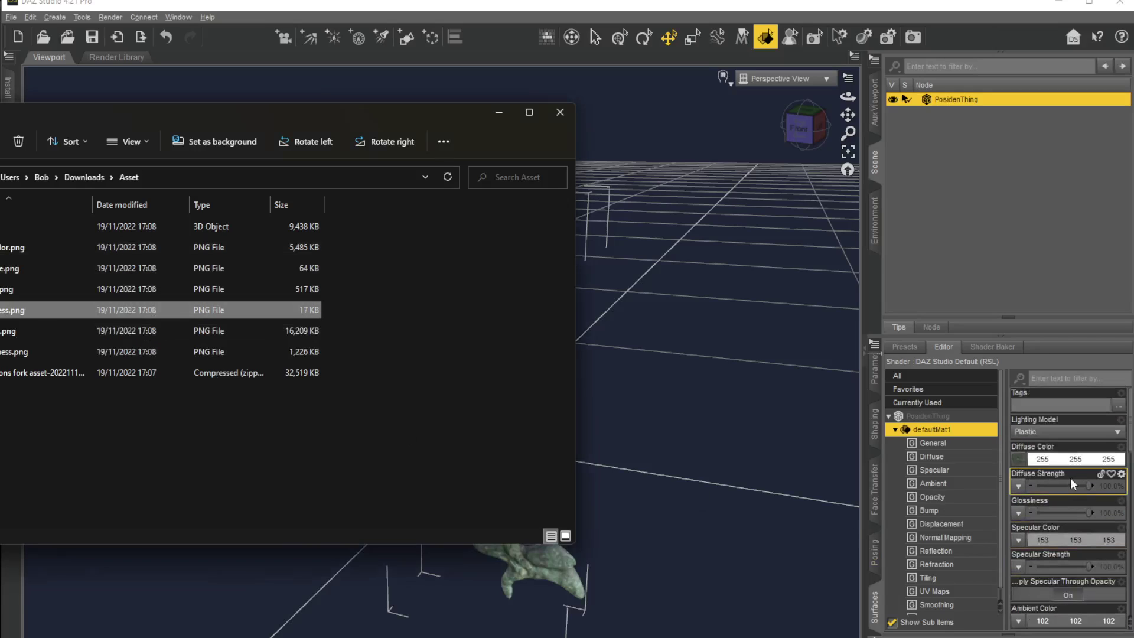
{"action": "scroll", "coordinate": [1055, 508], "scroll_direction": "down", "scroll_amount": 6}
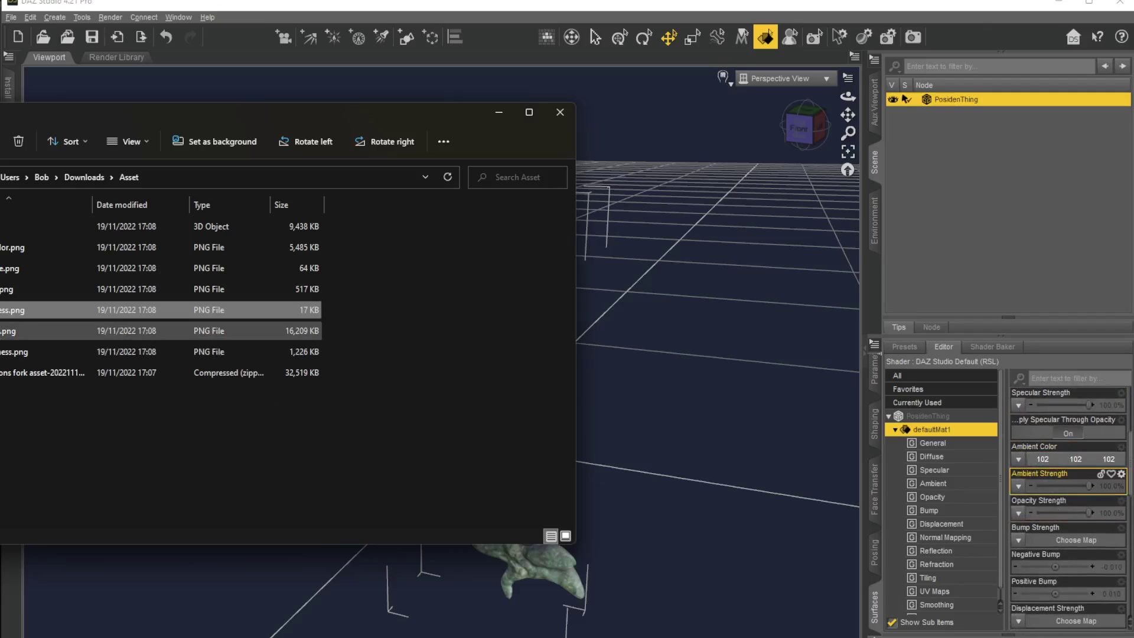
{"action": "scroll", "coordinate": [1059, 502], "scroll_direction": "down", "scroll_amount": 3}
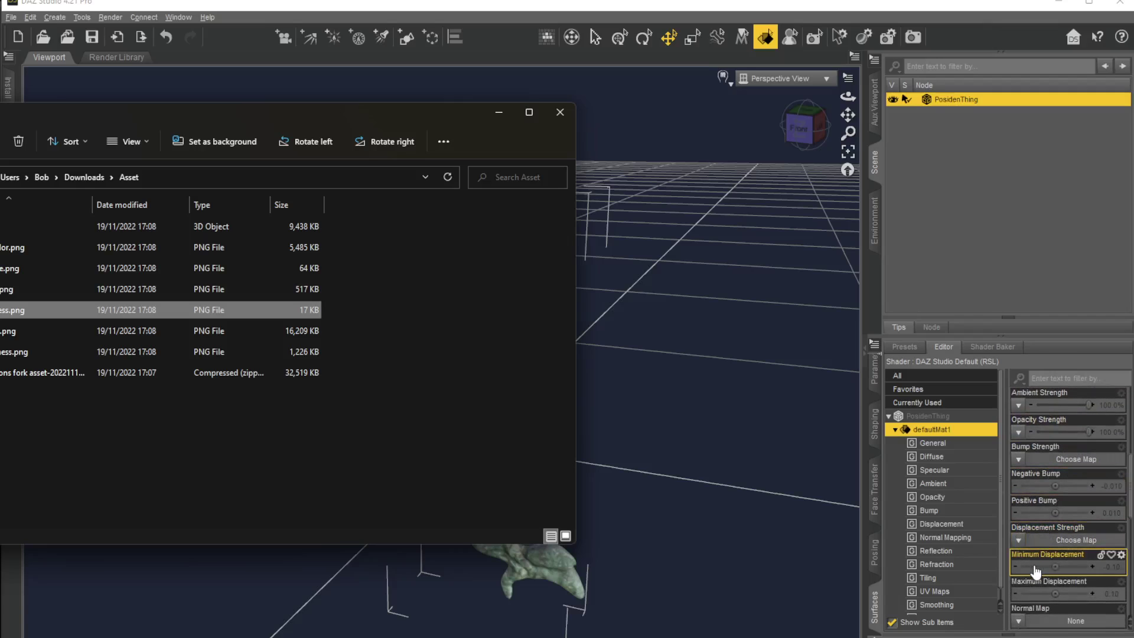
{"action": "scroll", "coordinate": [1051, 531], "scroll_direction": "down", "scroll_amount": 6}
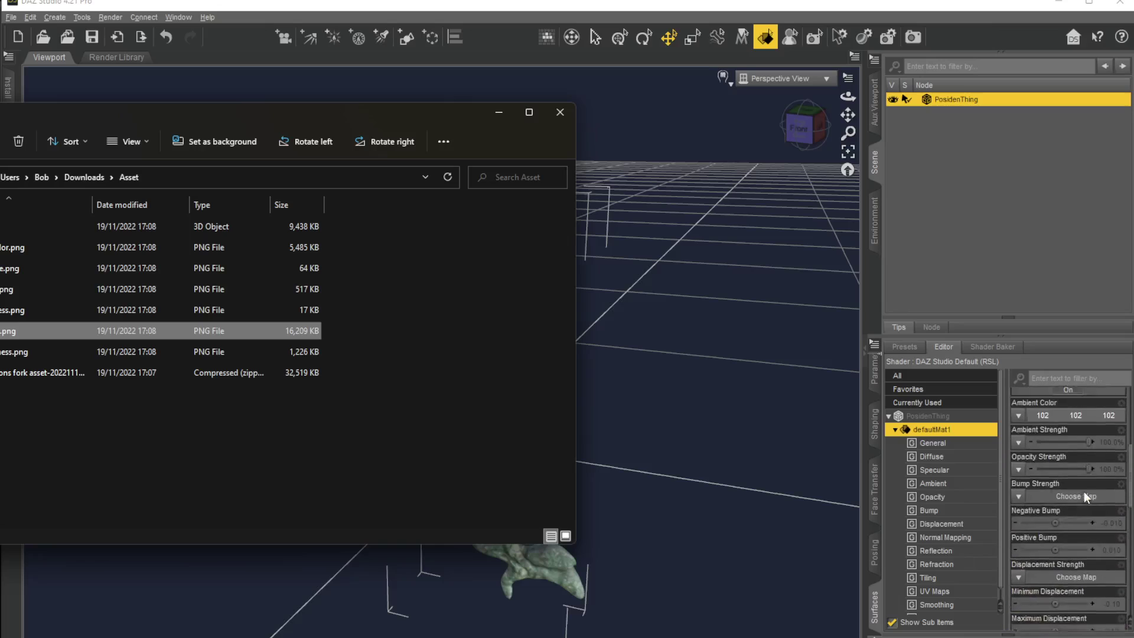
{"action": "scroll", "coordinate": [1083, 491], "scroll_direction": "up", "scroll_amount": 5}
{"action": "scroll", "coordinate": [1069, 490], "scroll_direction": "up", "scroll_amount": 3}
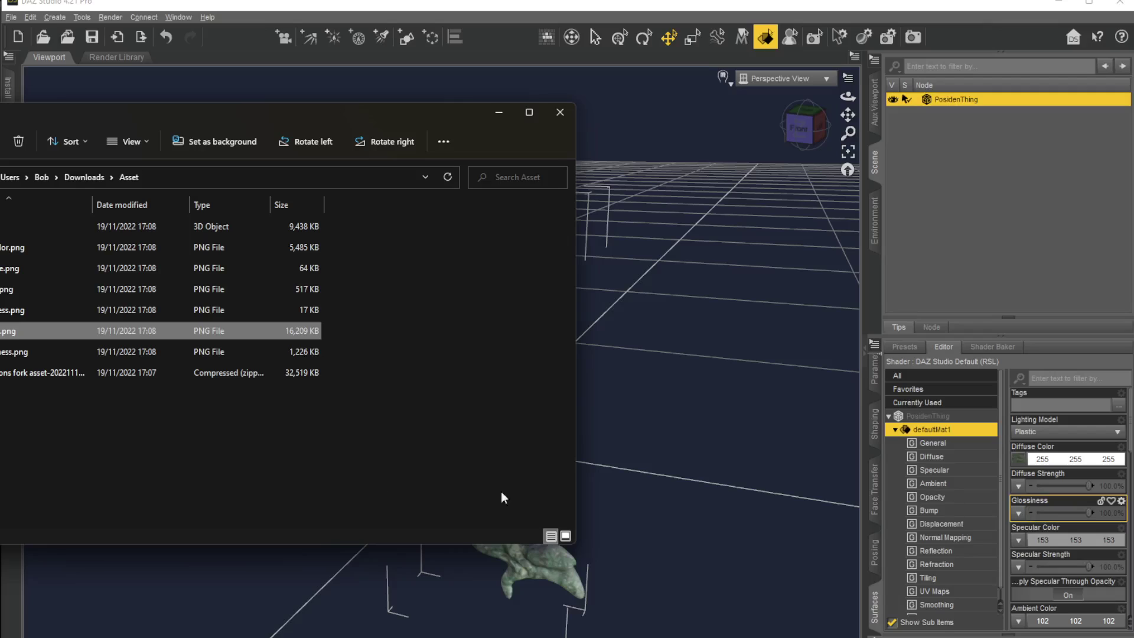
{"action": "left_click_drag", "start_coordinate": [118, 351], "coordinate": [1019, 514]}
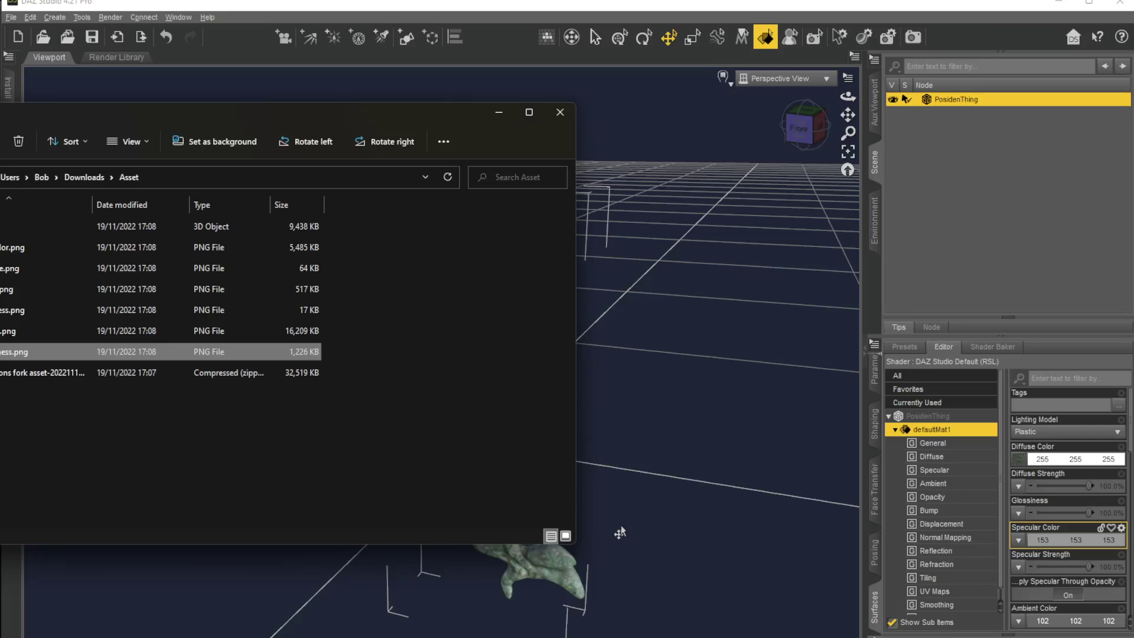
{"action": "left_click", "coordinate": [499, 115]}
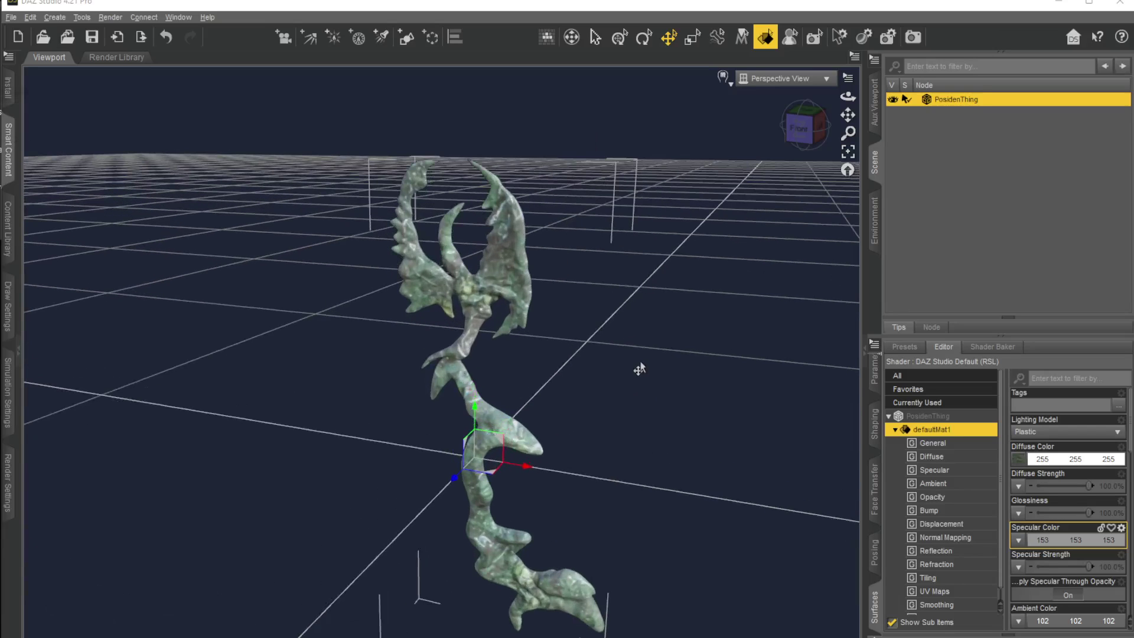
- Switch the viewport draw style to NVIDIA Iray and view the fork from the front
{"action": "left_click", "coordinate": [724, 78]}
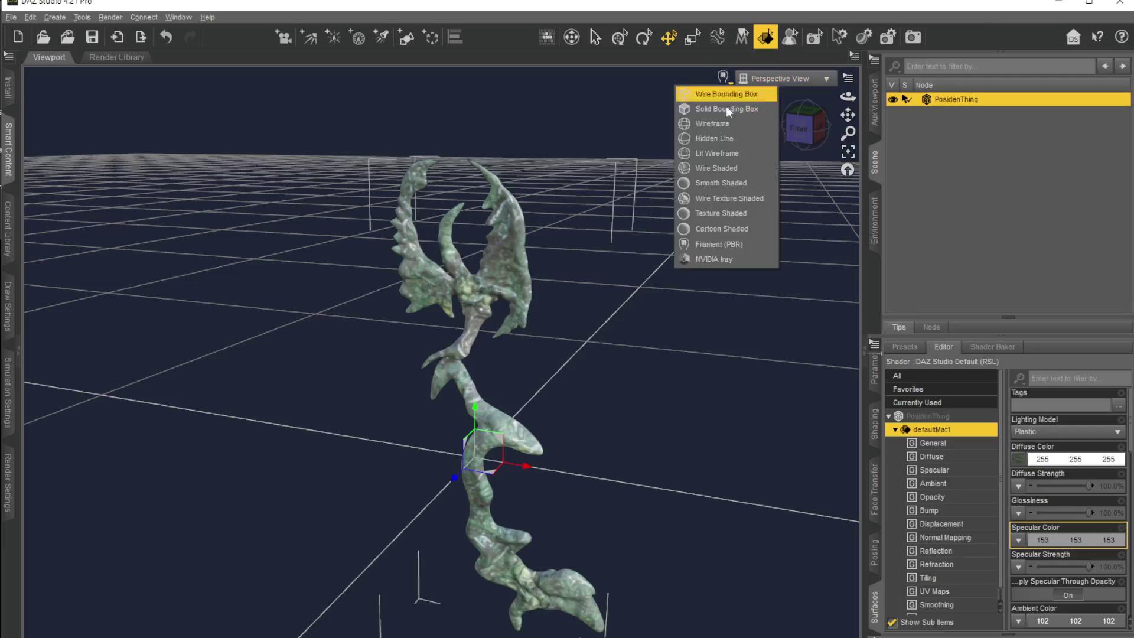
{"action": "left_click", "coordinate": [718, 260]}
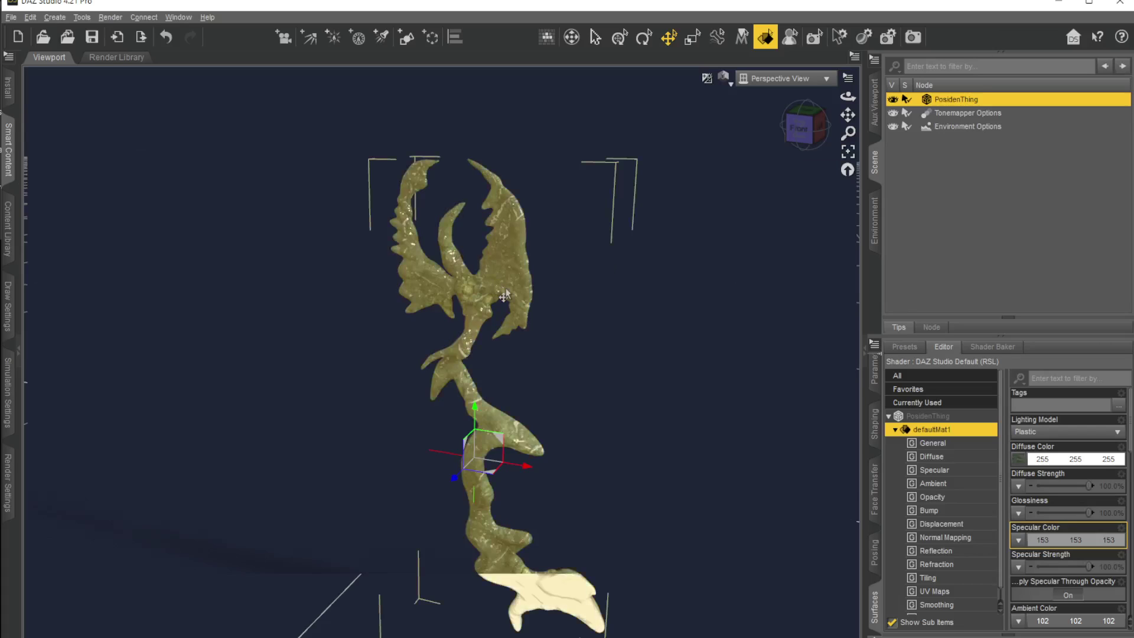
{"action": "scroll", "coordinate": [531, 291], "scroll_direction": "up", "scroll_amount": 5}
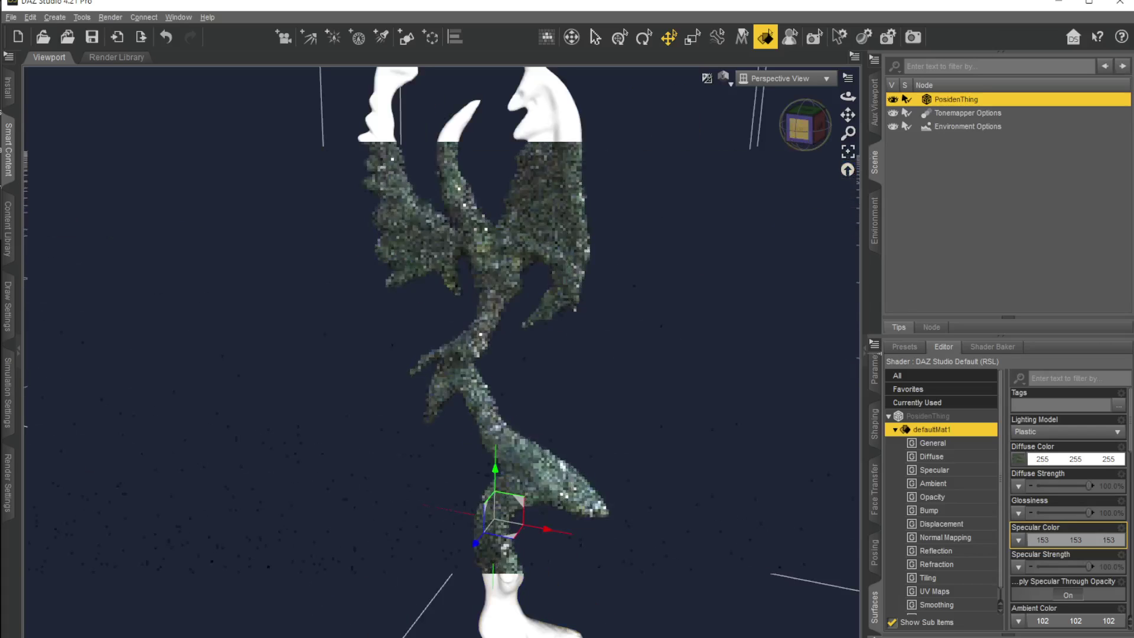
{"action": "left_click", "coordinate": [802, 131]}
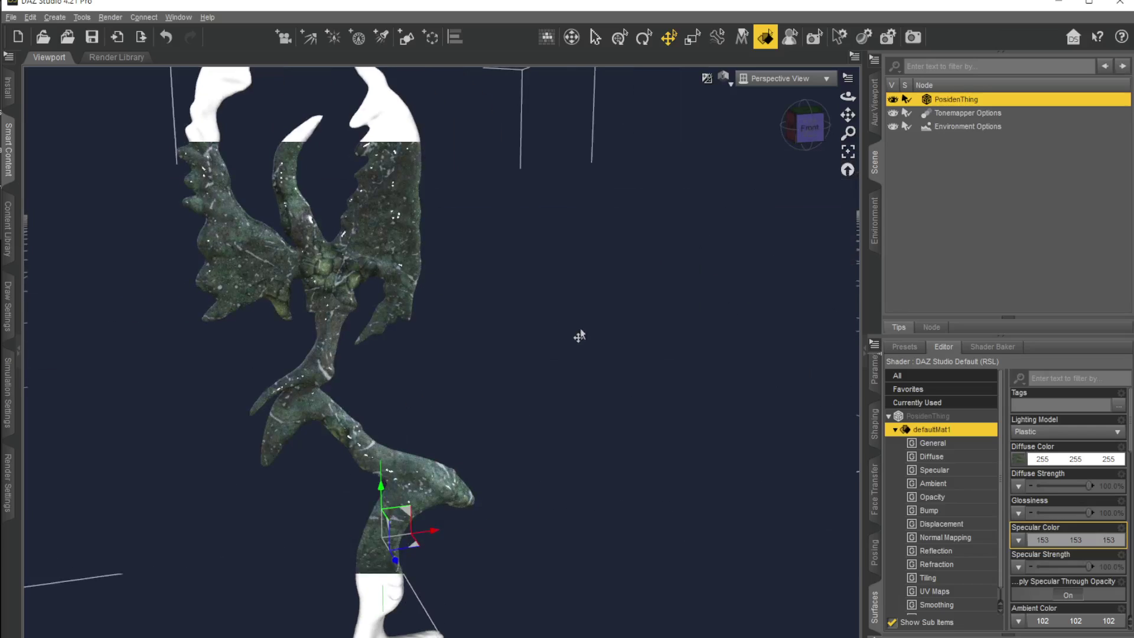
{"action": "left_click_drag", "start_coordinate": [580, 331], "coordinate": [533, 343], "text": "alt"}
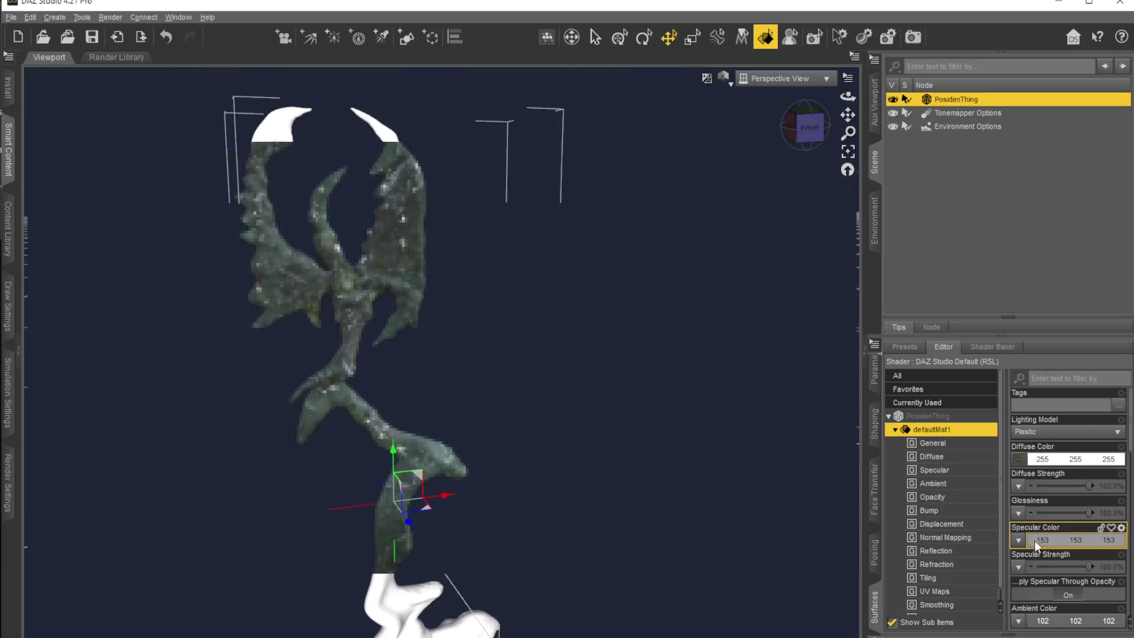
- Scroll through defaultMat1's surface properties, with Specular Color at 153, 153, 153
{"action": "scroll", "coordinate": [1036, 544], "scroll_direction": "down", "scroll_amount": 6}
{"action": "scroll", "coordinate": [1048, 551], "scroll_direction": "down", "scroll_amount": 8}
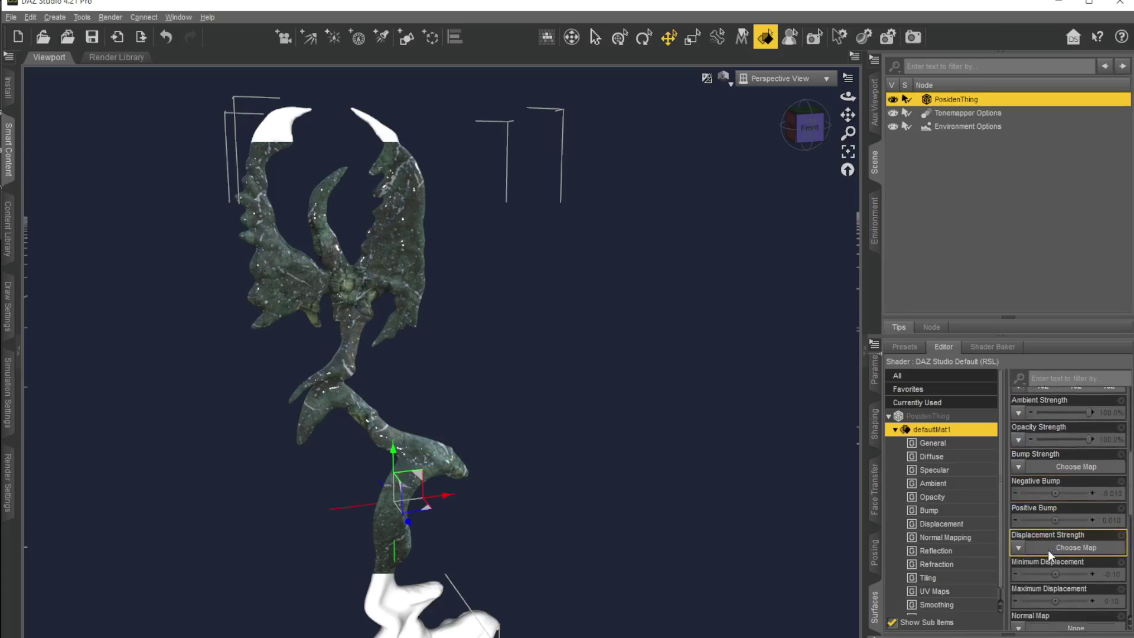
{"action": "scroll", "coordinate": [1068, 544], "scroll_direction": "down", "scroll_amount": 7}
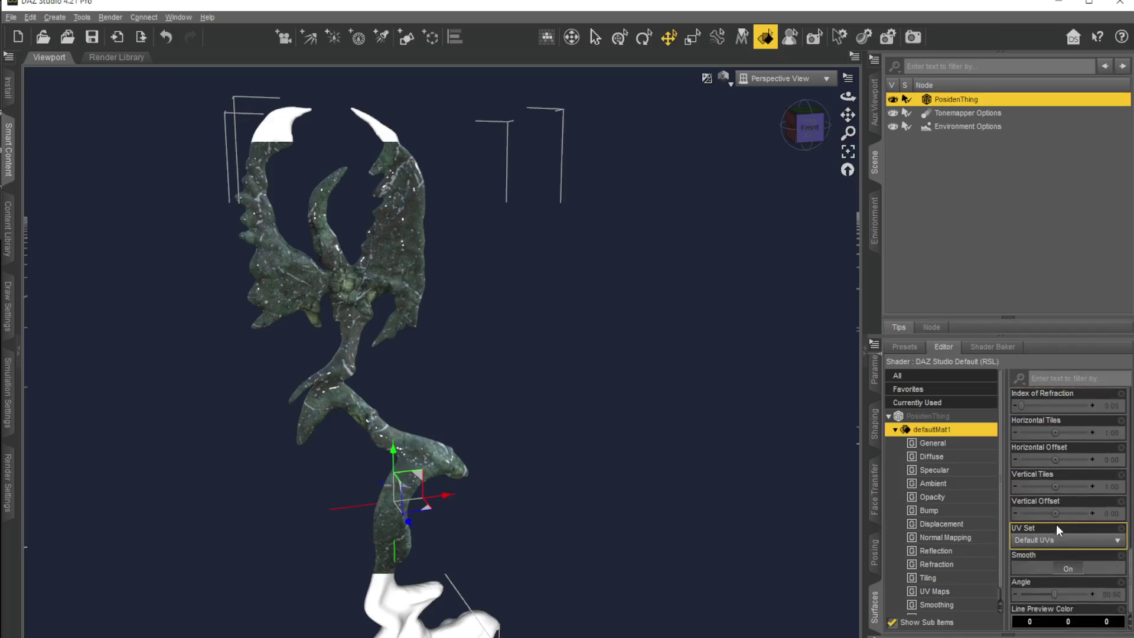
{"action": "scroll", "coordinate": [1058, 532], "scroll_direction": "up", "scroll_amount": 5}
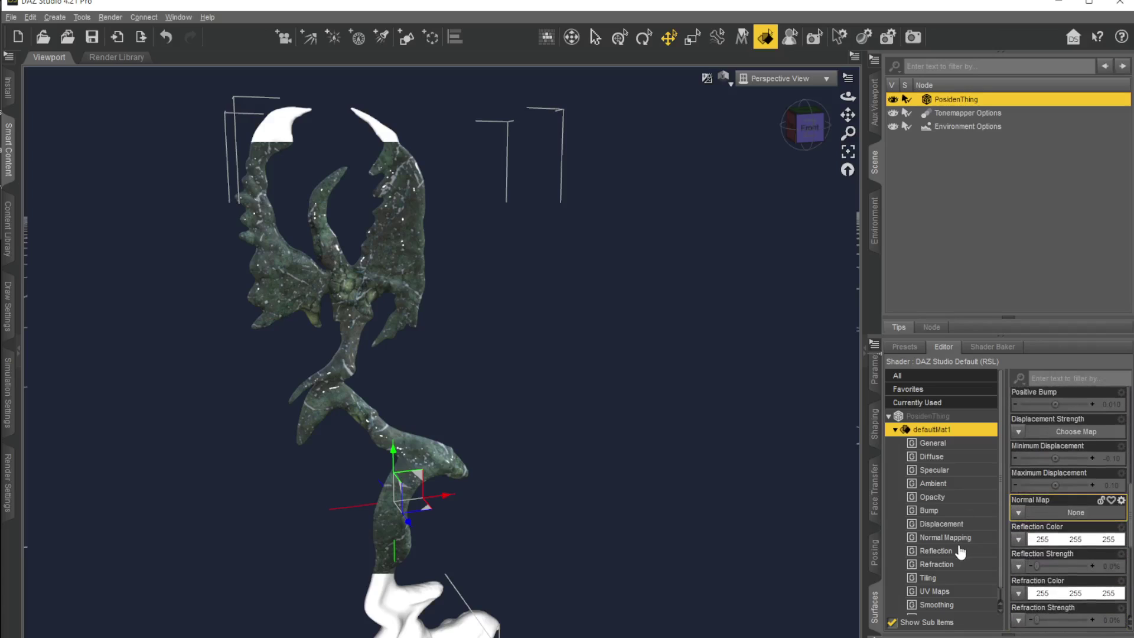
{"action": "scroll", "coordinate": [952, 579], "scroll_direction": "down", "scroll_amount": 1}
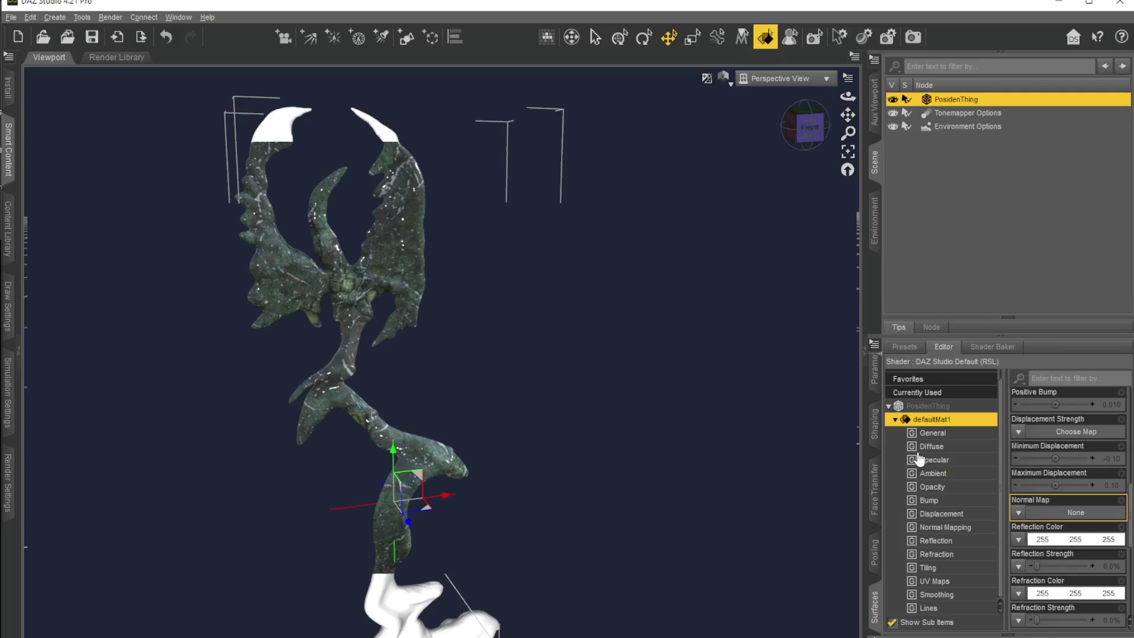
- Open Smart Content's Files tab and narrow the list to Materials files
{"action": "left_click", "coordinate": [22, 347]}
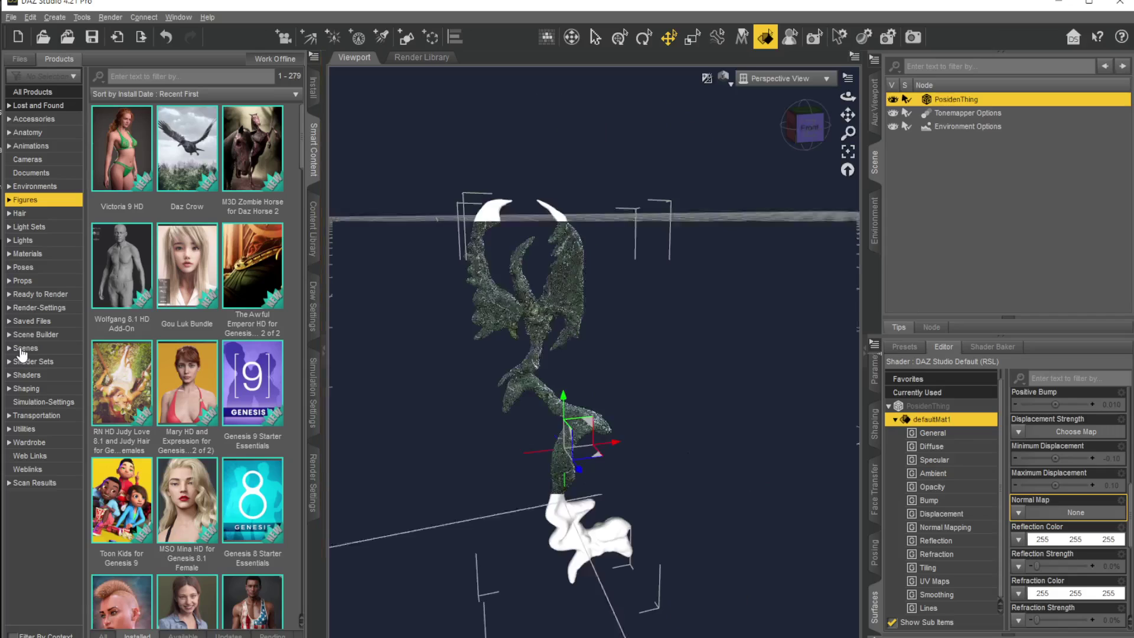
{"action": "left_click", "coordinate": [27, 92]}
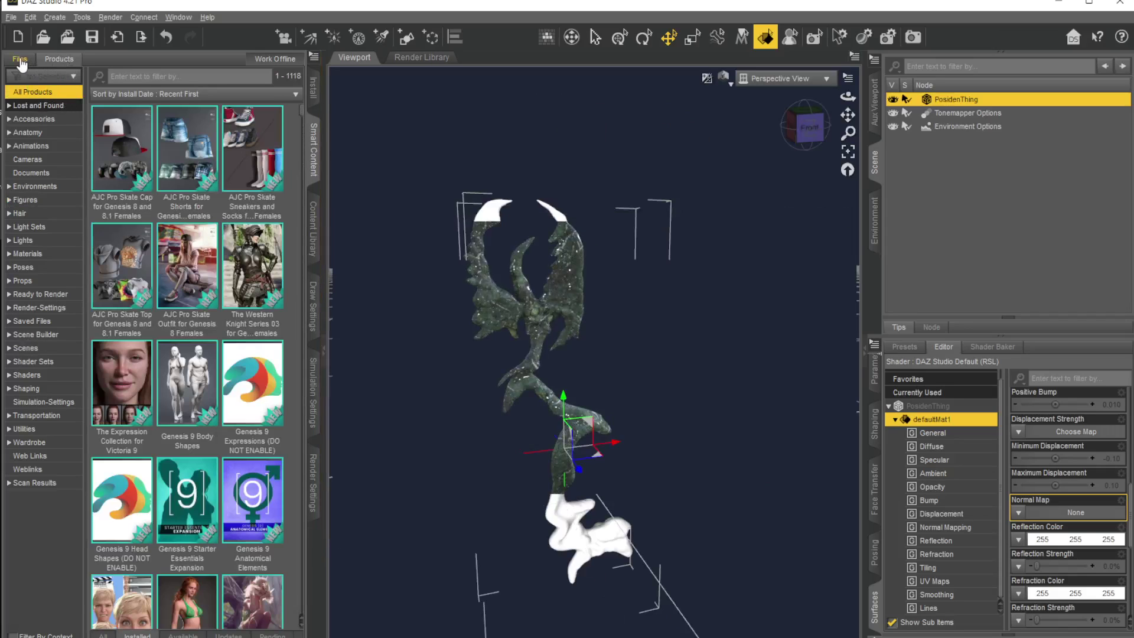
{"action": "left_click", "coordinate": [20, 60]}
{"action": "left_click", "coordinate": [32, 93]}
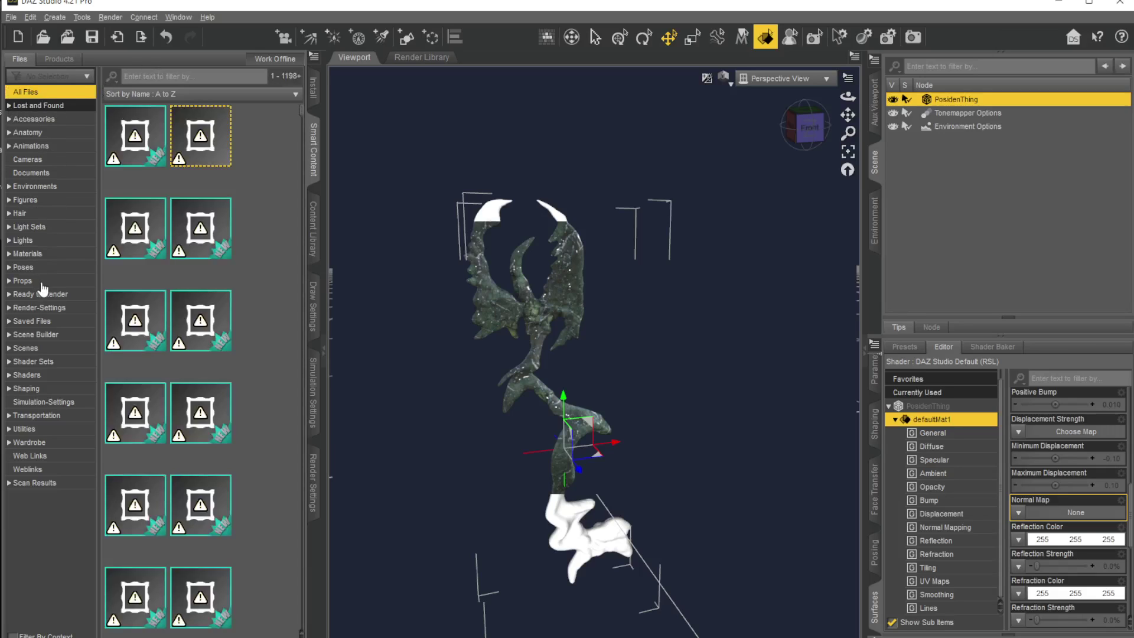
{"action": "left_click", "coordinate": [28, 254]}
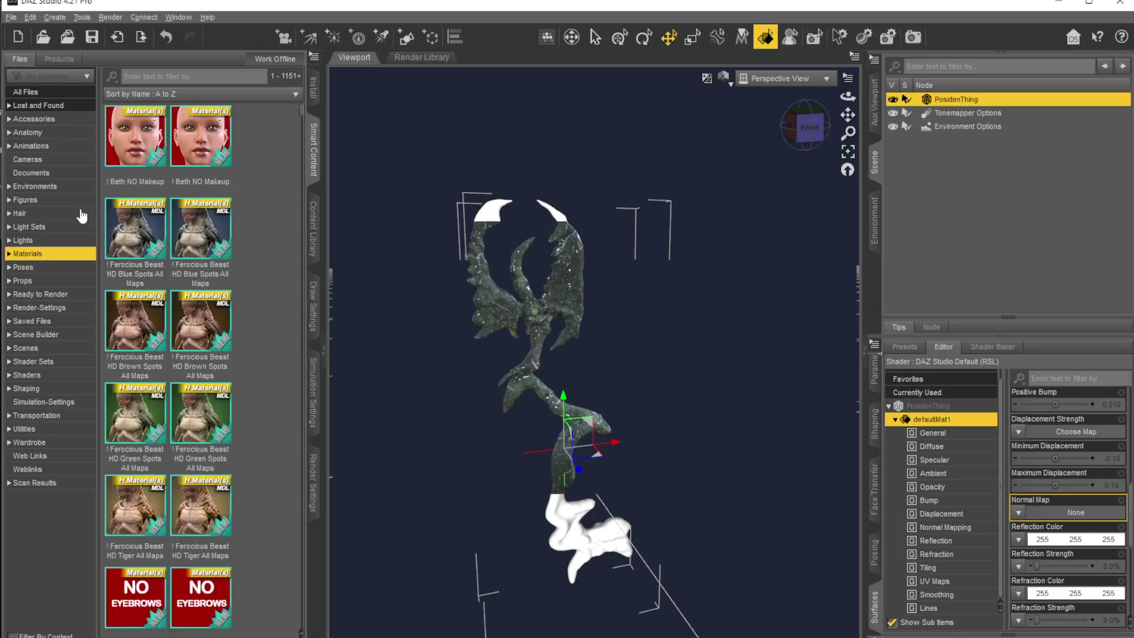
{"action": "scroll", "coordinate": [243, 325], "scroll_direction": "down", "scroll_amount": 10}
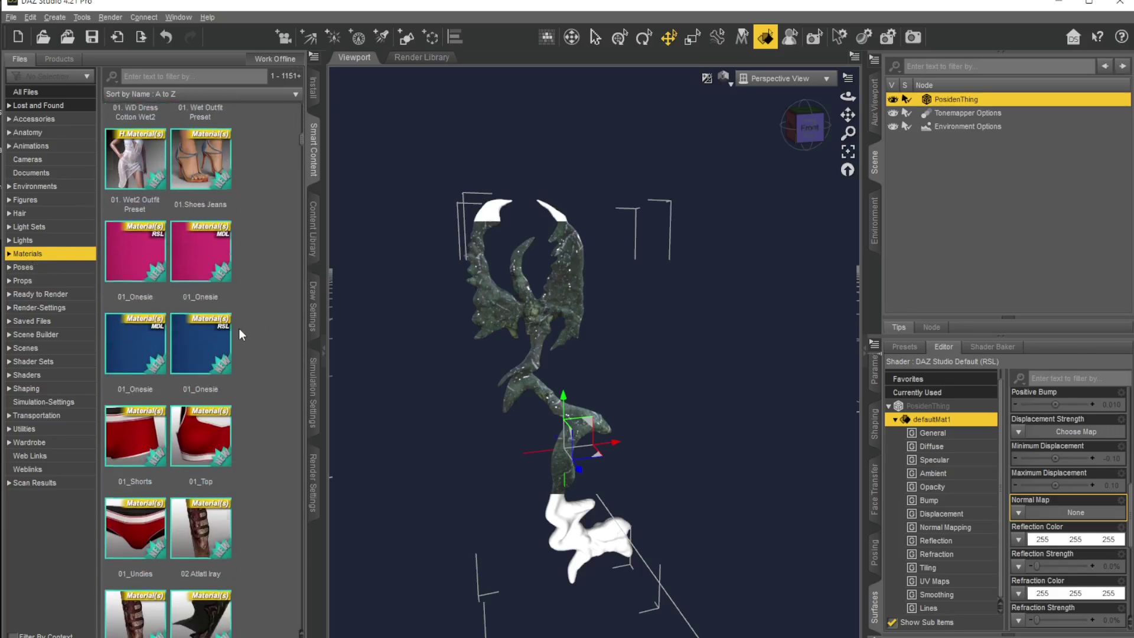
{"action": "scroll", "coordinate": [241, 335], "scroll_direction": "down", "scroll_amount": 10}
- Filter for 'iray', then 'uber', across All Files to list the Iray Uber Base shader
{"action": "left_click", "coordinate": [173, 77]}
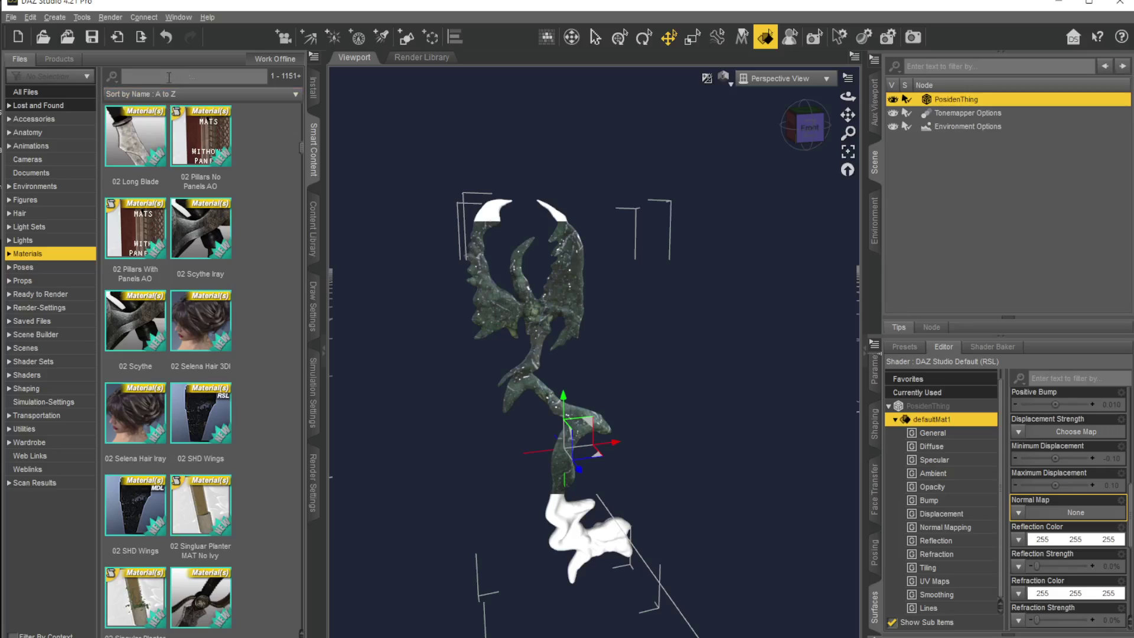
{"action": "type", "text": "iray"}
{"action": "scroll", "coordinate": [260, 347], "scroll_direction": "down", "scroll_amount": 3}
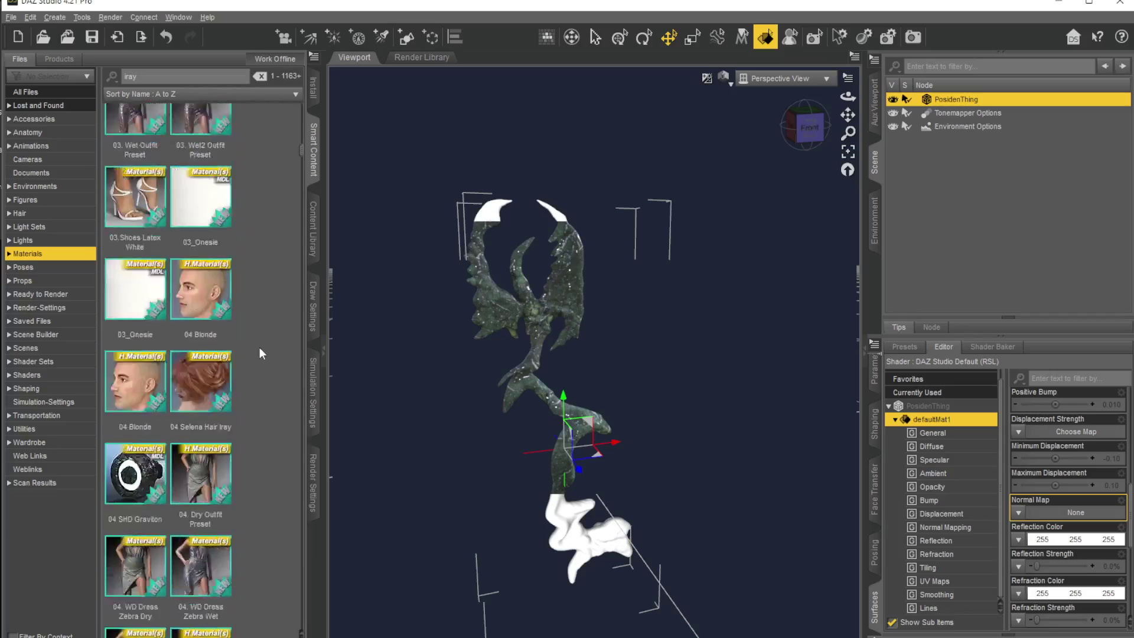
{"action": "scroll", "coordinate": [245, 371], "scroll_direction": "down", "scroll_amount": 10}
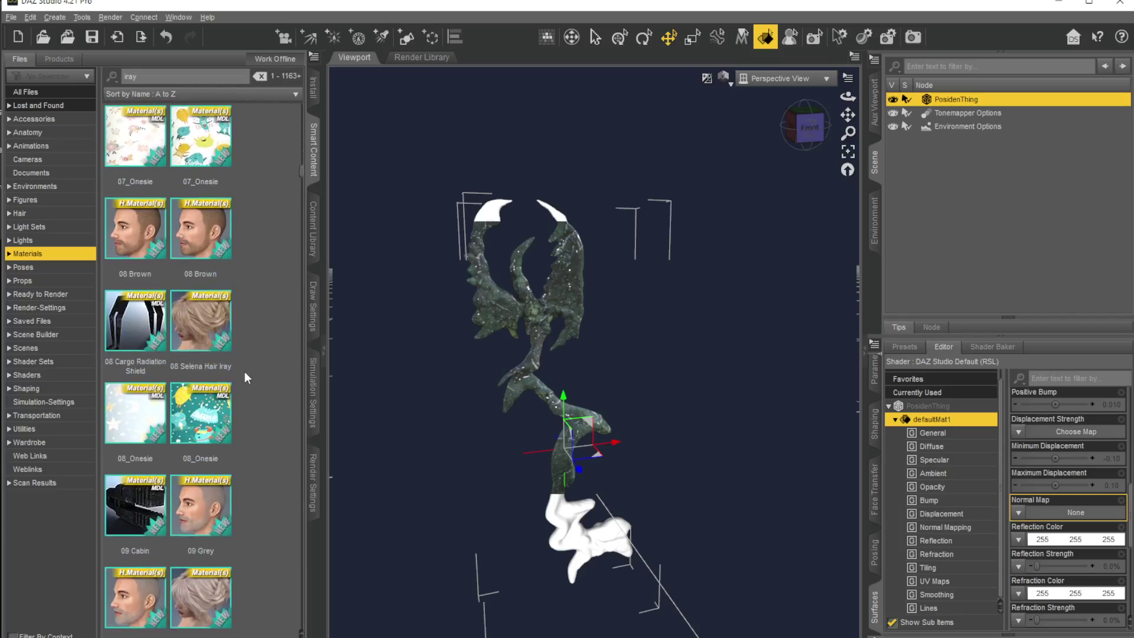
{"action": "scroll", "coordinate": [254, 331], "scroll_direction": "down", "scroll_amount": 10}
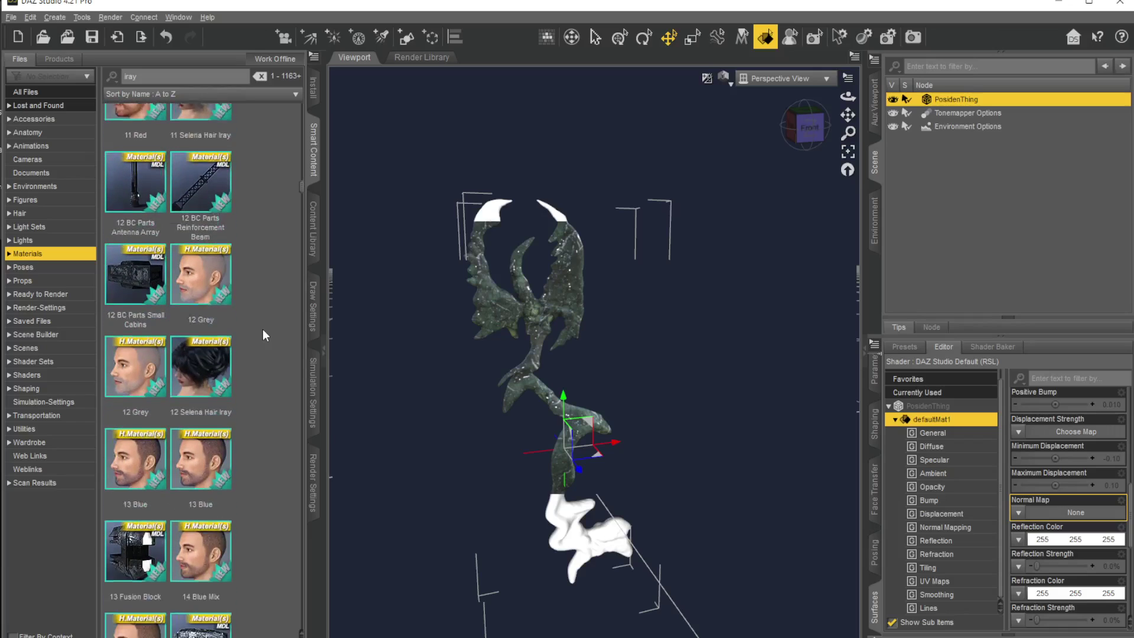
{"action": "scroll", "coordinate": [263, 335], "scroll_direction": "down", "scroll_amount": 10}
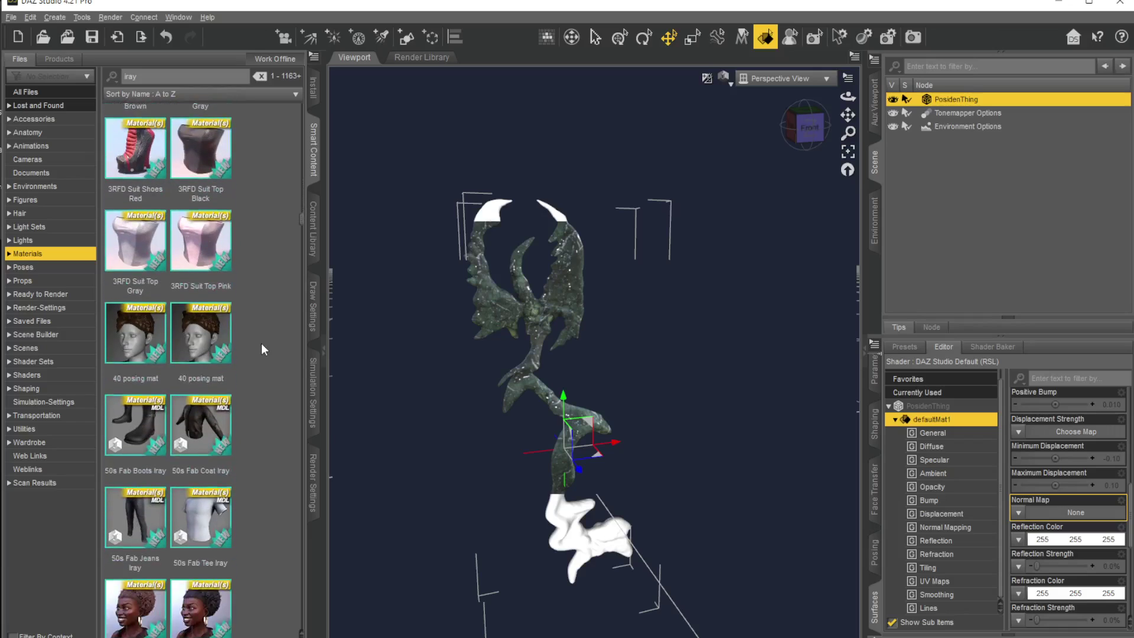
{"action": "scroll", "coordinate": [257, 363], "scroll_direction": "down", "scroll_amount": 3}
{"action": "scroll", "coordinate": [246, 355], "scroll_direction": "down", "scroll_amount": 10}
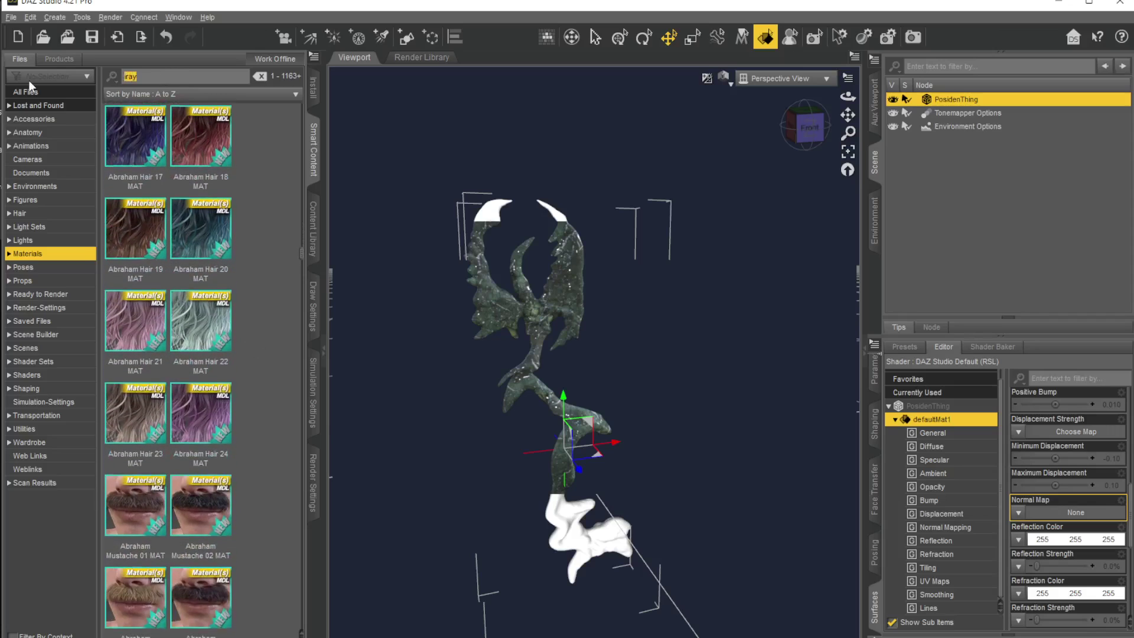
{"action": "type", "text": "uber"}
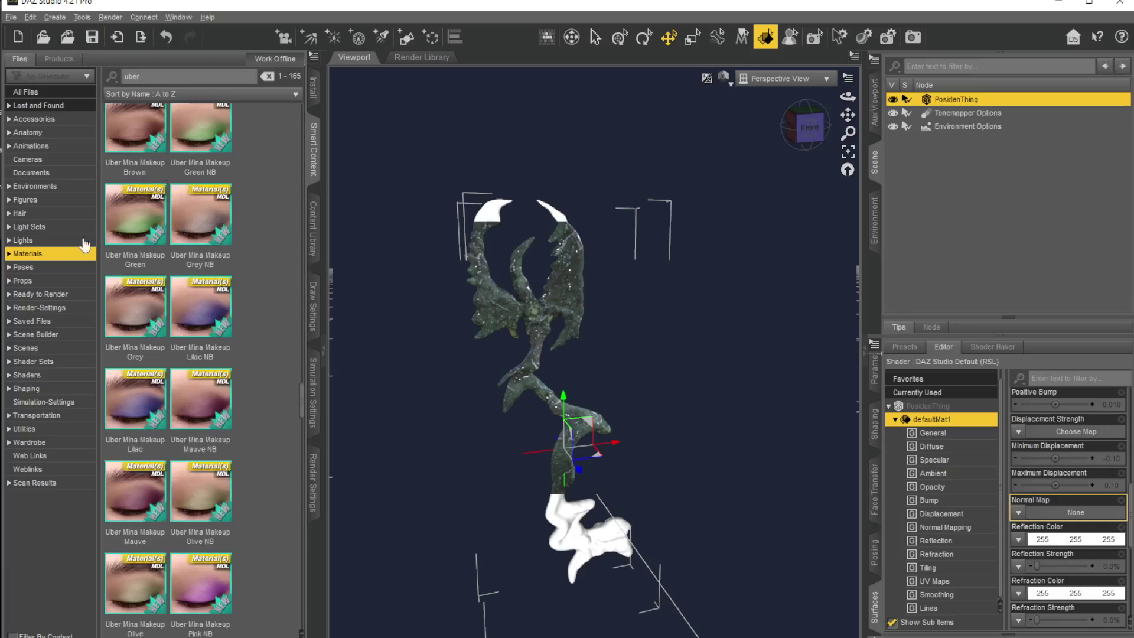
{"action": "scroll", "coordinate": [249, 311], "scroll_direction": "up", "scroll_amount": 8}
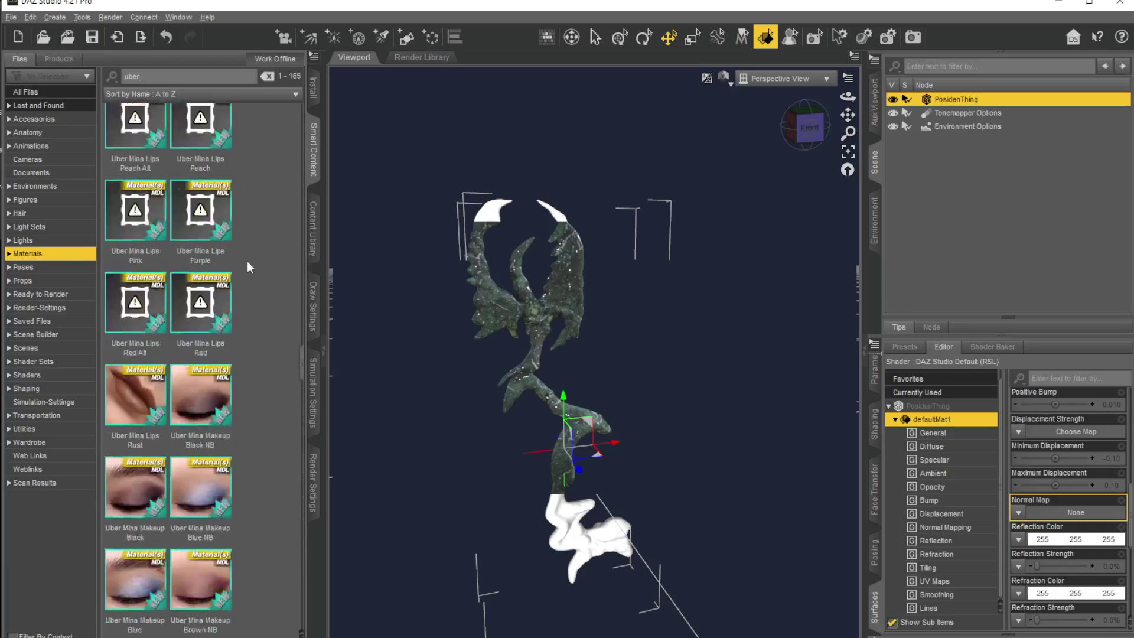
{"action": "left_click", "coordinate": [25, 92]}
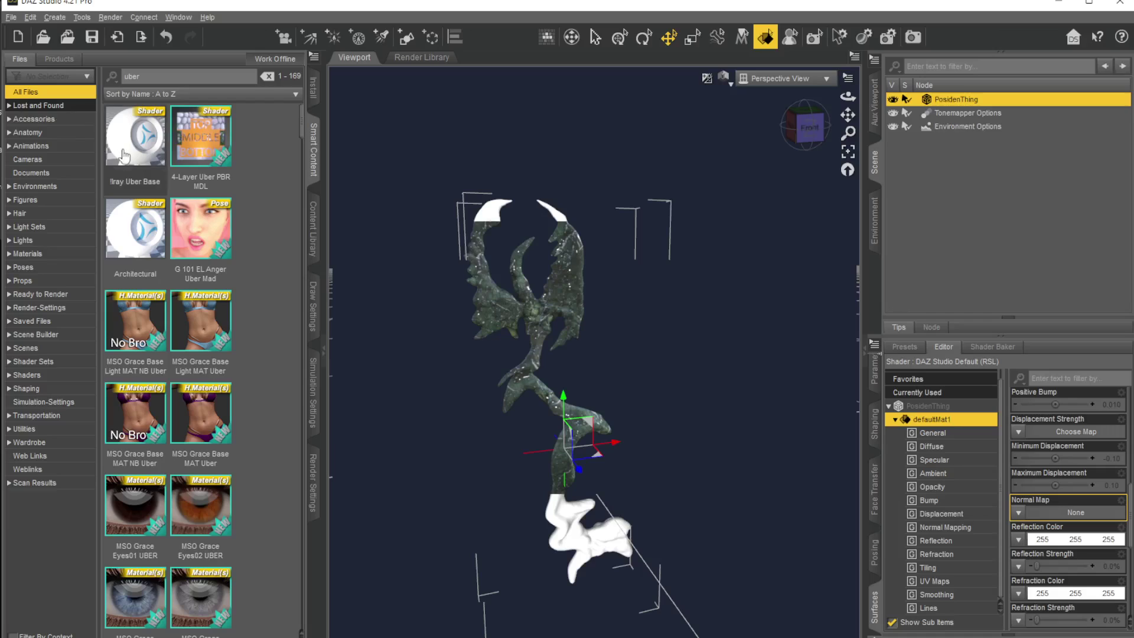
- Reveal the Iray Uber Base shader preset's folder on disk, then close that window
{"action": "right_click", "coordinate": [140, 136]}
{"action": "mouse_move", "coordinate": [190, 244]}
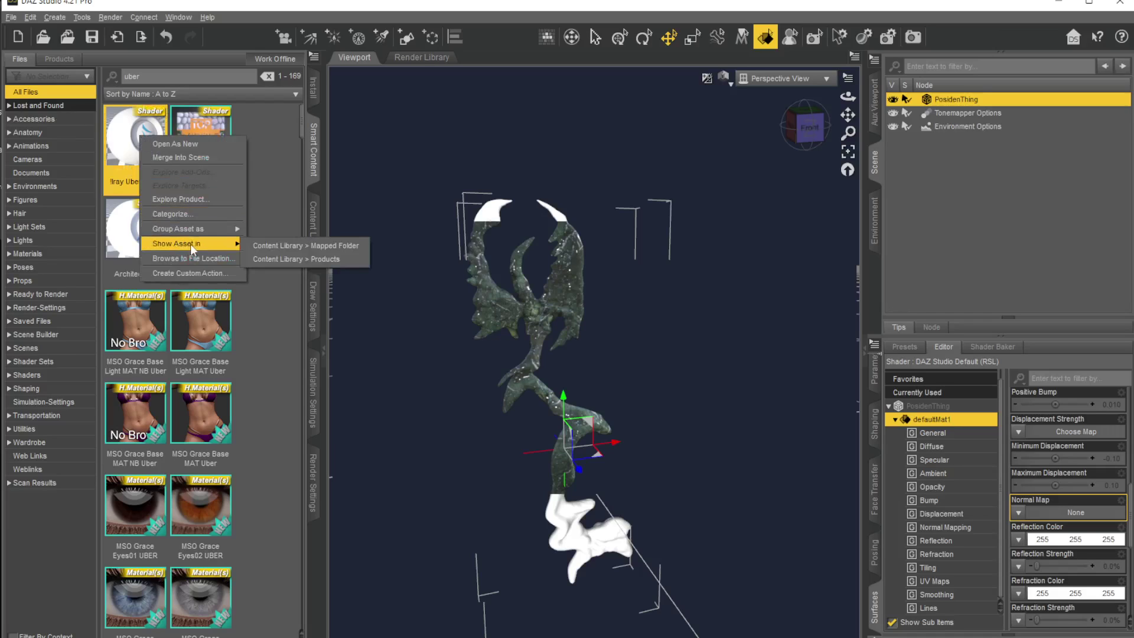
{"action": "left_click", "coordinate": [186, 256]}
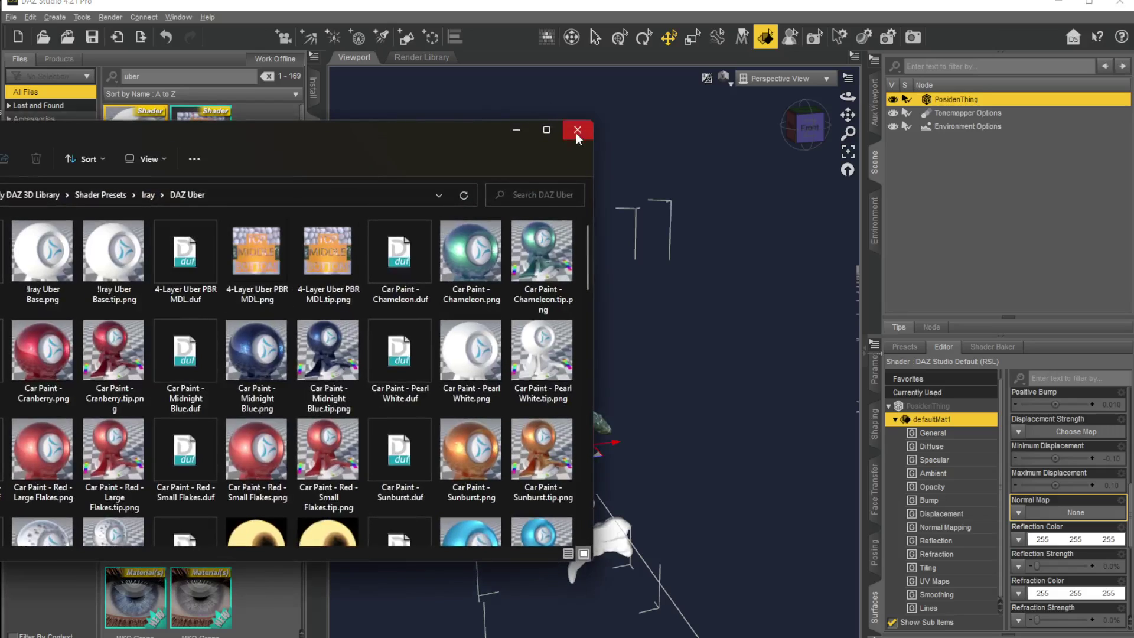
{"action": "left_click", "coordinate": [577, 132]}
- Browse the library's Materials > Shaders products and list the installed shader files
{"action": "left_click", "coordinate": [59, 59]}
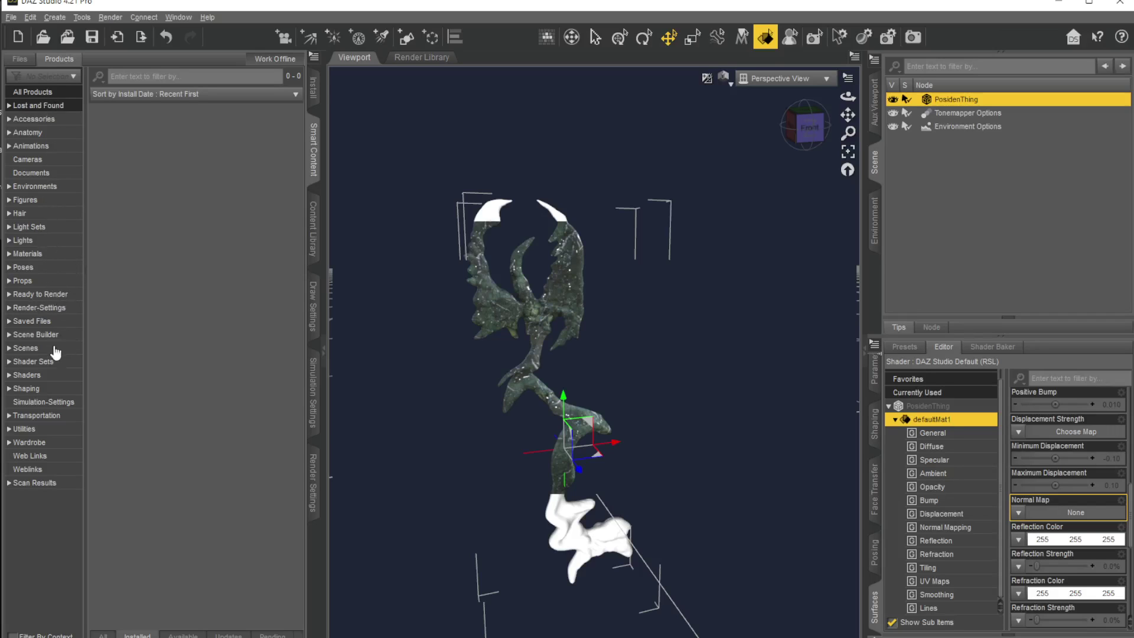
{"action": "left_click", "coordinate": [29, 254]}
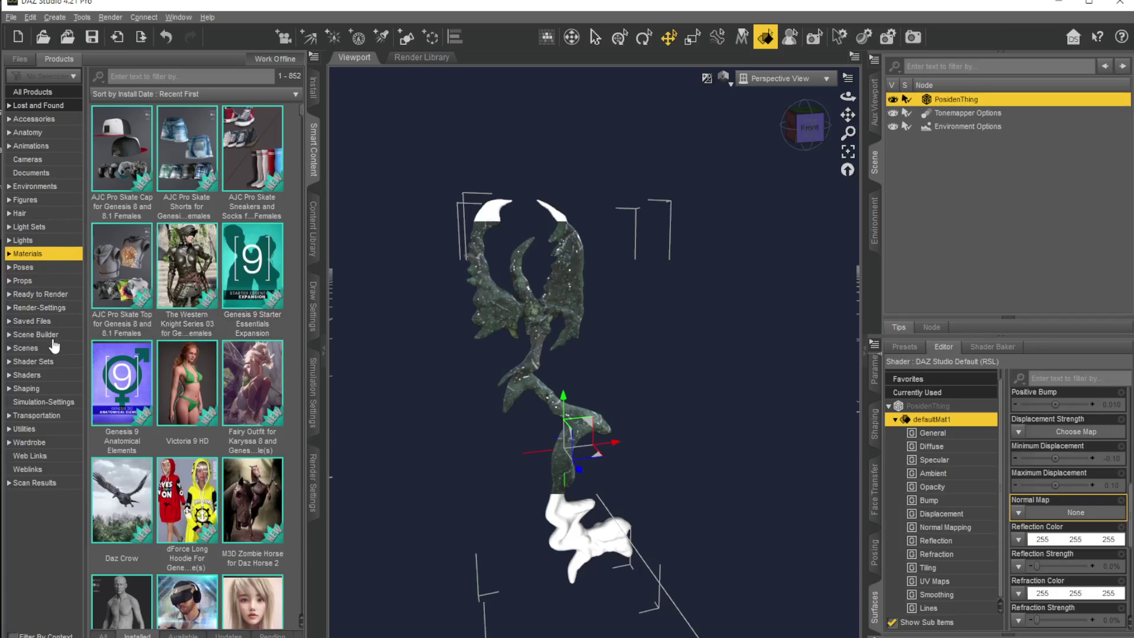
{"action": "left_click", "coordinate": [26, 375]}
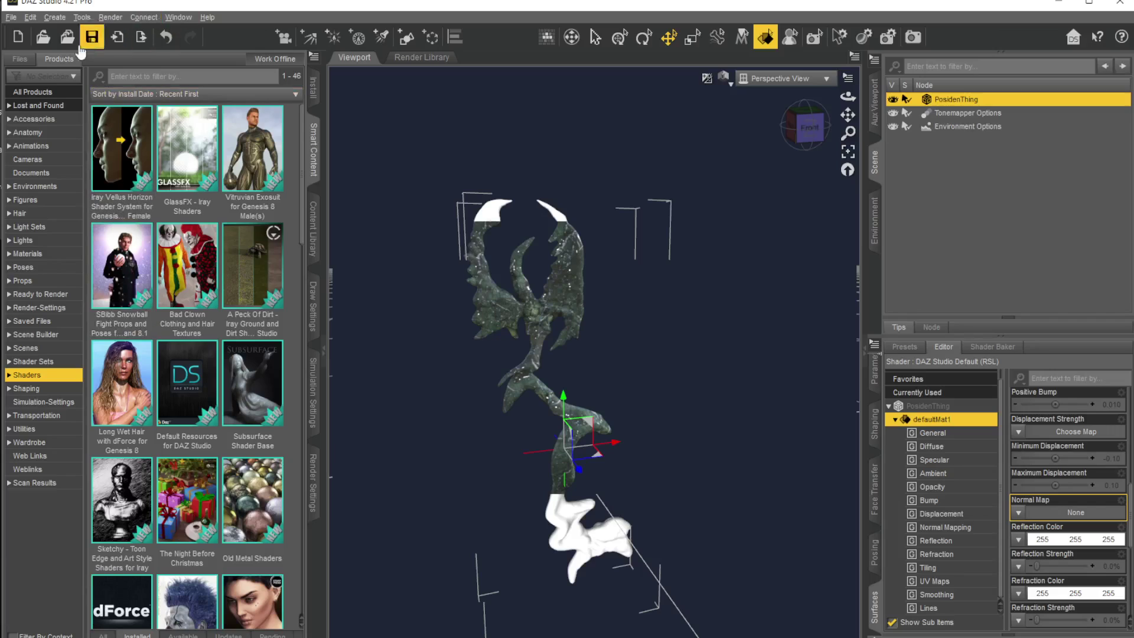
{"action": "left_click", "coordinate": [19, 59]}
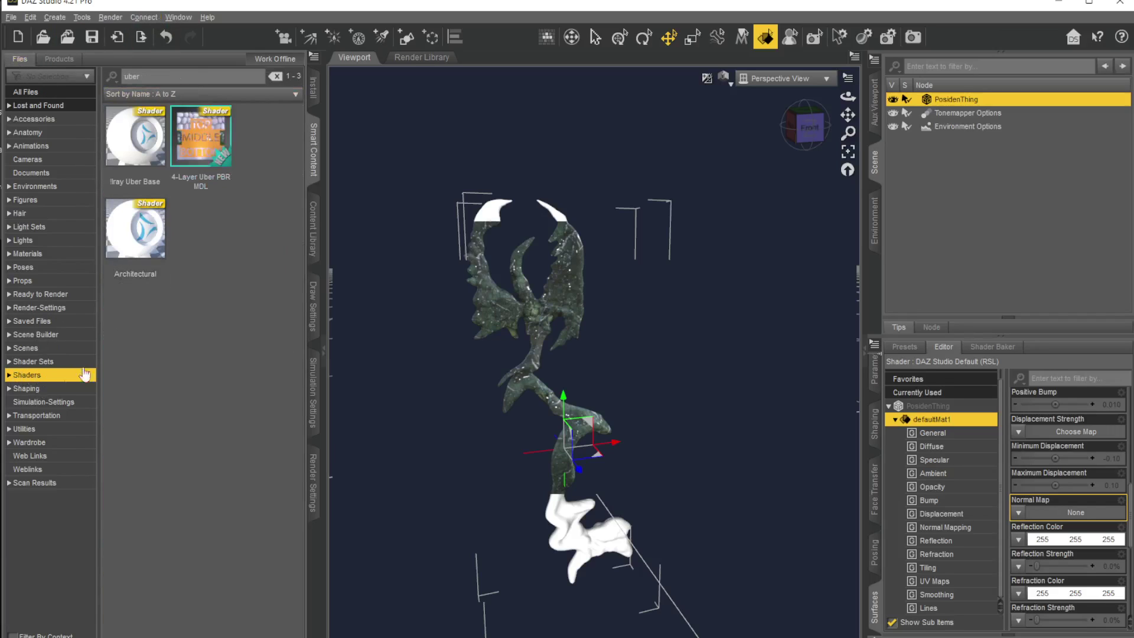
- Clear the 'uber' search filter and scroll through the shader presets
{"action": "left_click", "coordinate": [277, 79]}
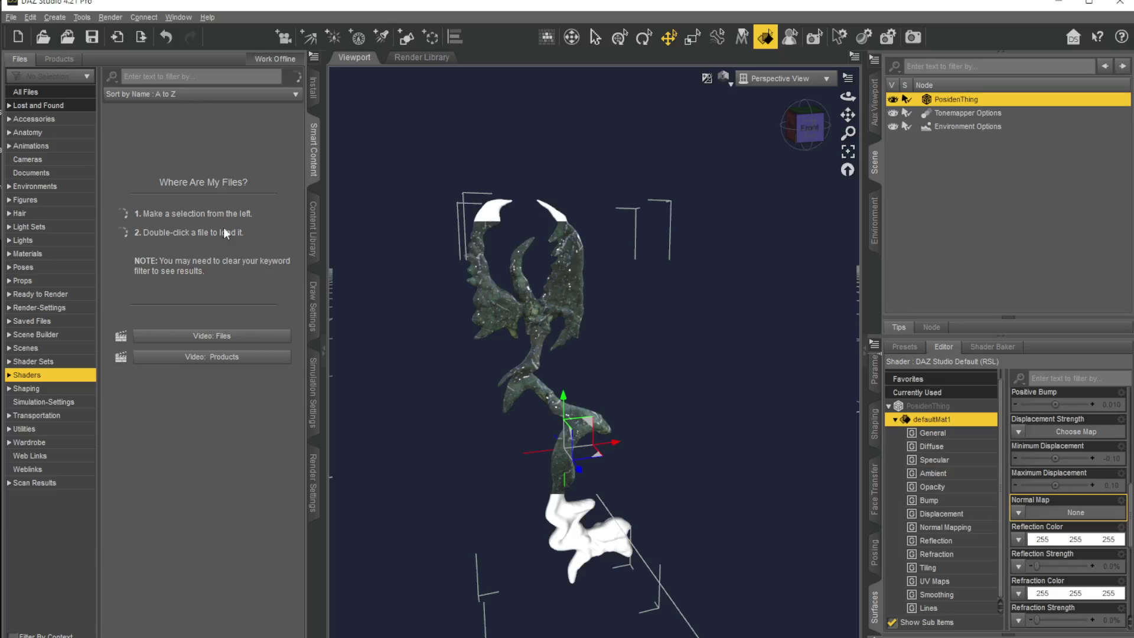
{"action": "scroll", "coordinate": [220, 290], "scroll_direction": "down", "scroll_amount": 2}
{"action": "scroll", "coordinate": [220, 290], "scroll_direction": "down", "scroll_amount": 5}
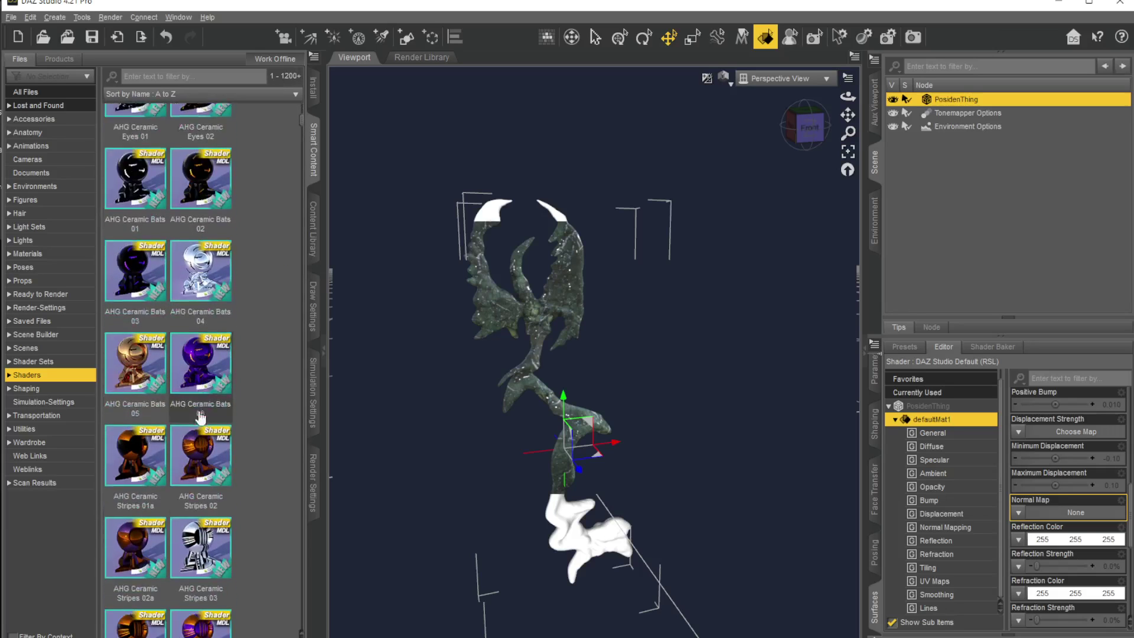
{"action": "scroll", "coordinate": [181, 354], "scroll_direction": "up", "scroll_amount": 10}
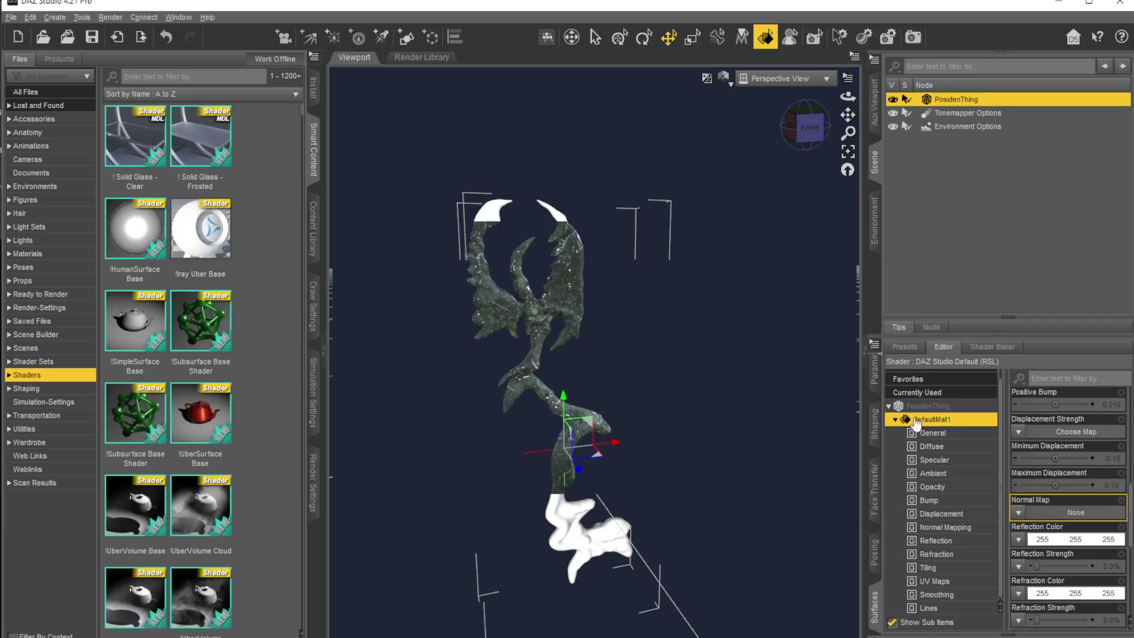
- Apply Iray Uber Base to all PosidenThing surfaces and show its Emission settings
{"action": "left_click", "coordinate": [928, 406]}
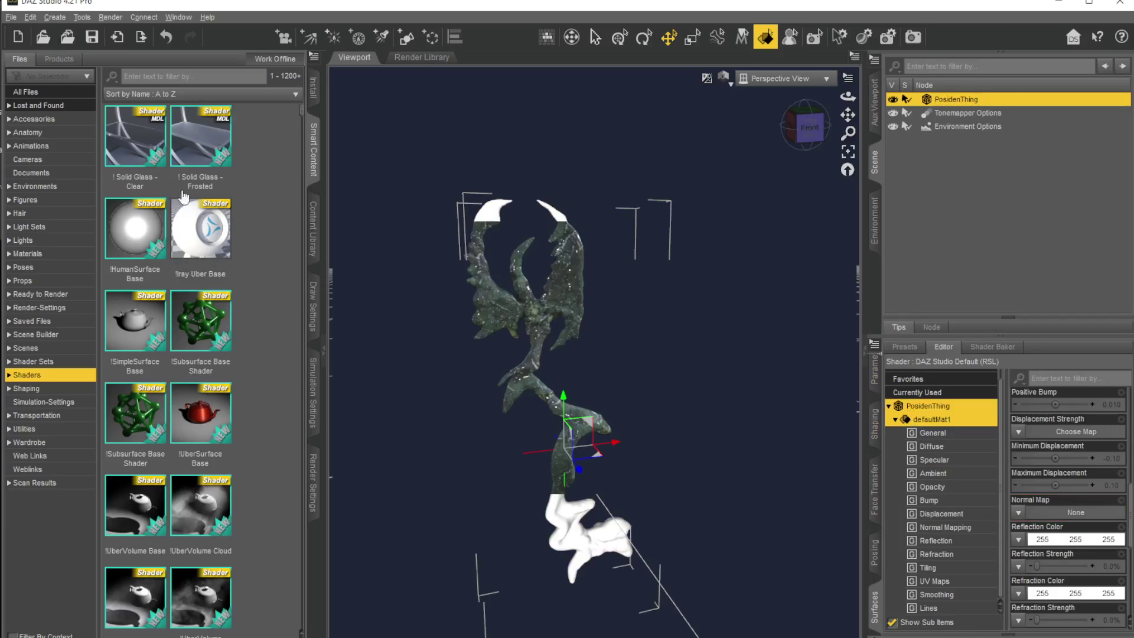
{"action": "double_click", "coordinate": [201, 231]}
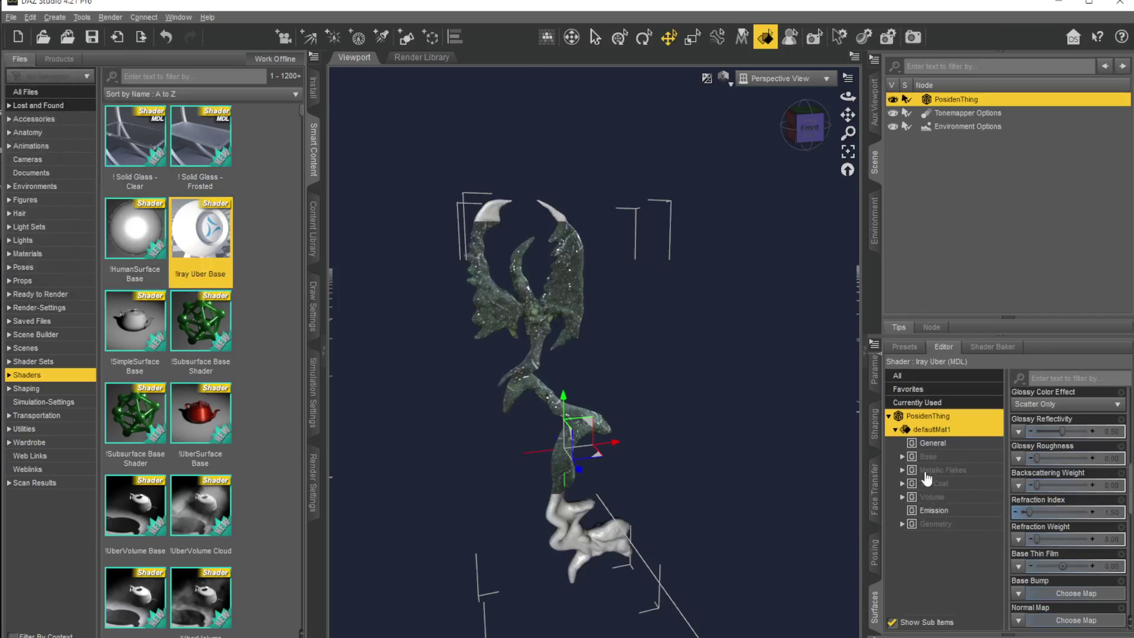
{"action": "left_click", "coordinate": [933, 511]}
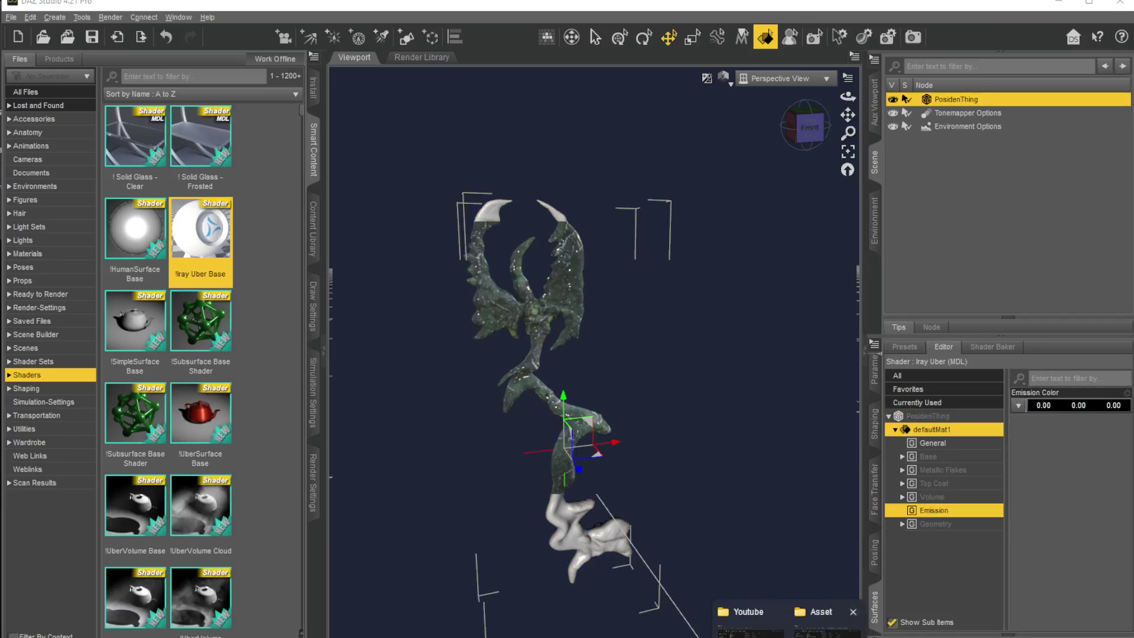
- Drag the emission PNG from the Asset folder onto the Emission Color swatch
{"action": "left_click", "coordinate": [833, 618]}
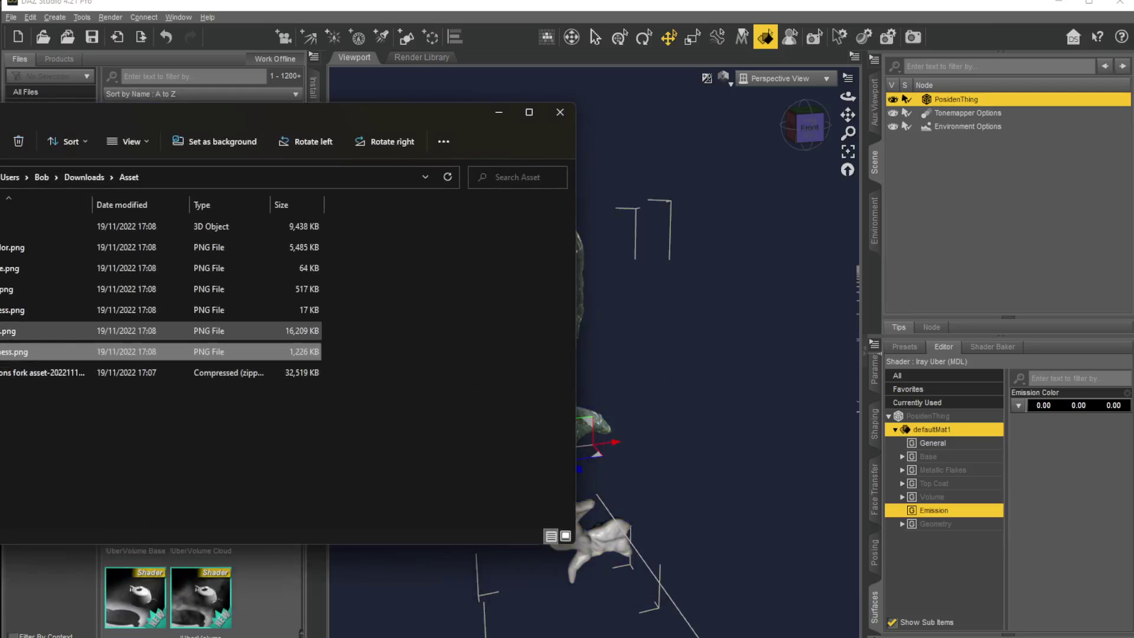
{"action": "left_click", "coordinate": [12, 268]}
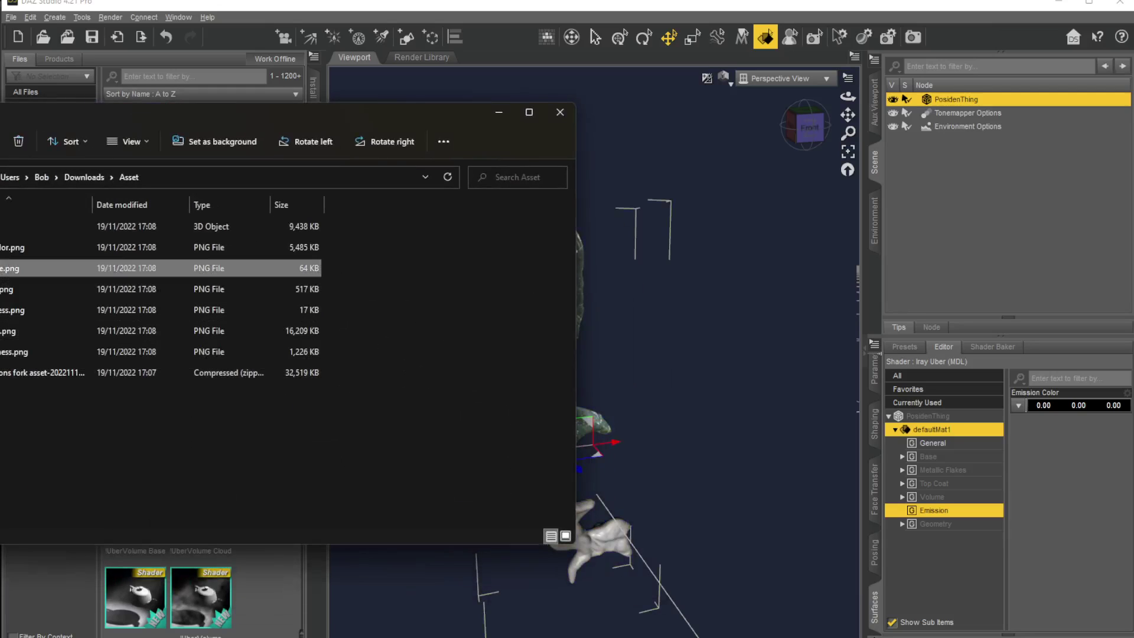
{"action": "left_click_drag", "start_coordinate": [1018, 407], "coordinate": [1017, 406]}
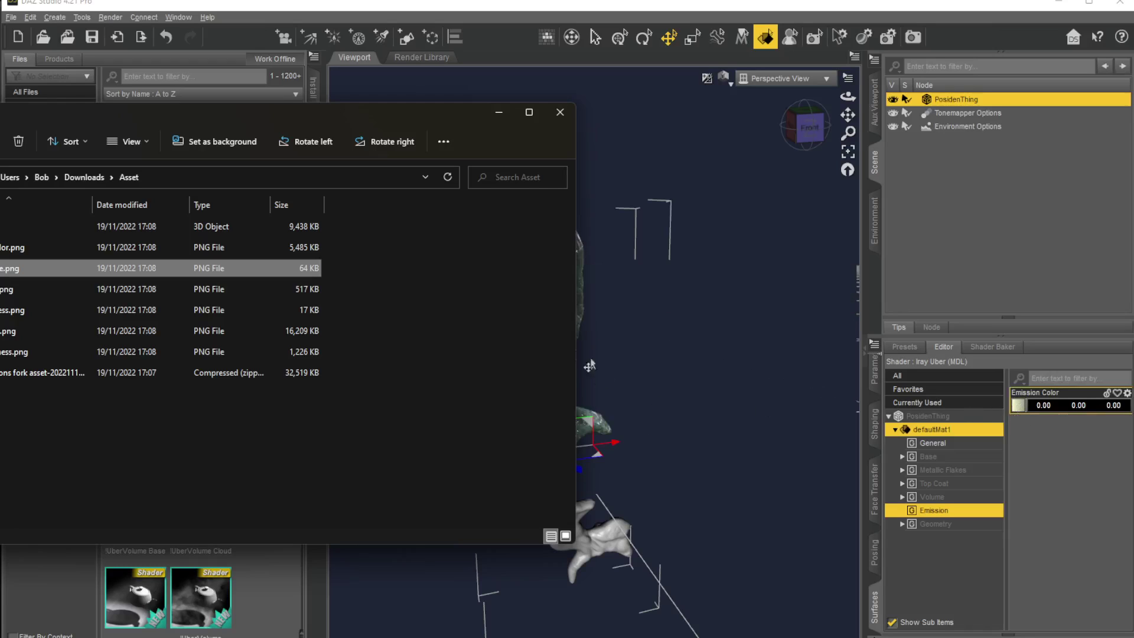
{"action": "left_click", "coordinate": [1076, 409]}
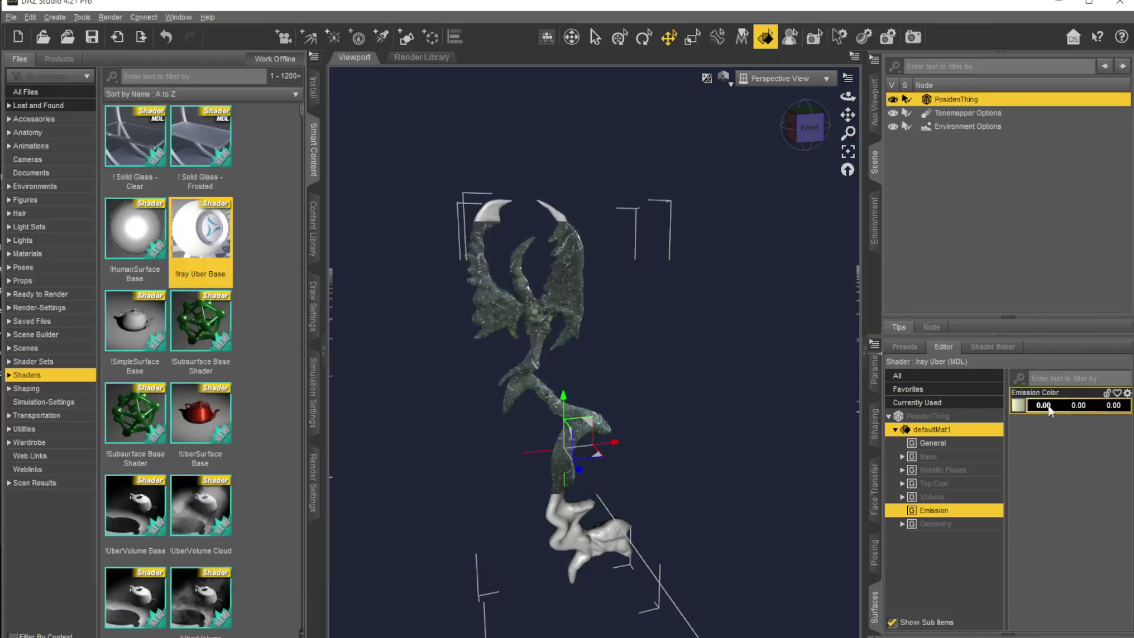
- Set Emission Color to pure white (1.00, 1.00, 1.00) and inspect the glowing fork
{"action": "left_click", "coordinate": [1075, 407]}
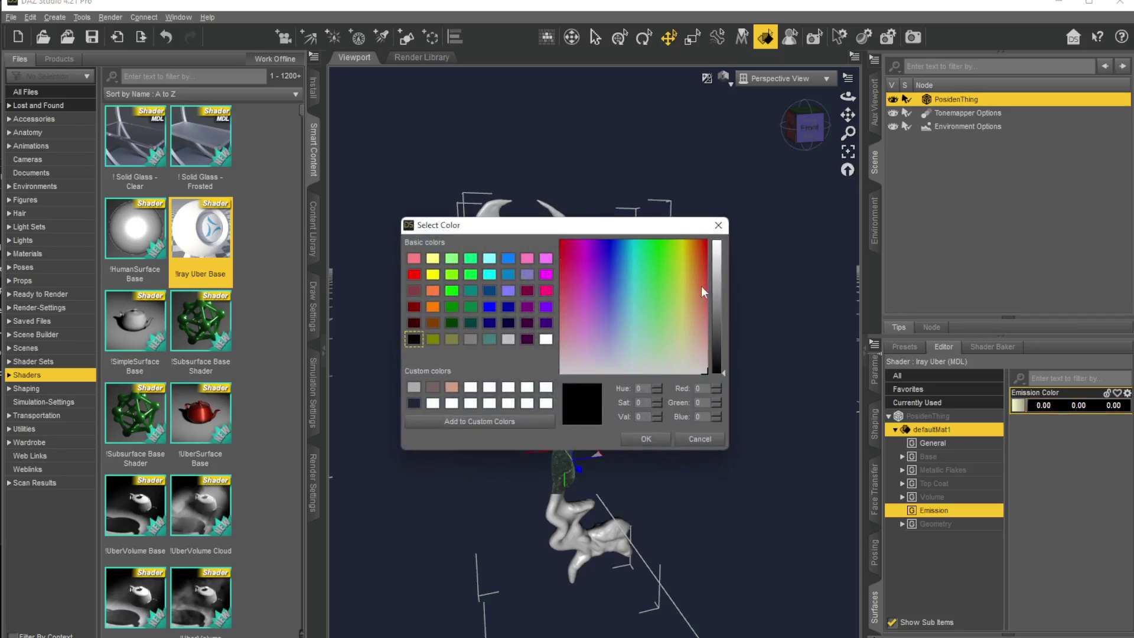
{"action": "left_click", "coordinate": [717, 241]}
{"action": "left_click", "coordinate": [650, 439]}
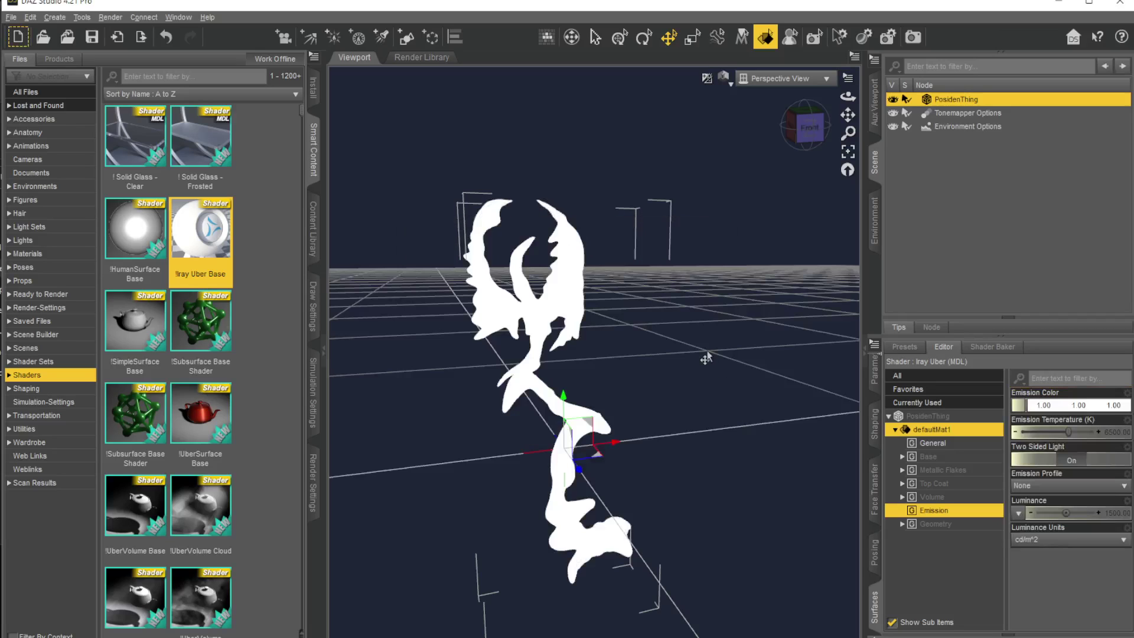
{"action": "mouse_move", "coordinate": [755, 393]}
{"action": "left_mouse_down", "text": "alt"}
{"action": "mouse_move", "coordinate": [736, 362]}
{"action": "mouse_move", "coordinate": [659, 342]}
{"action": "left_mouse_up", "text": "alt"}
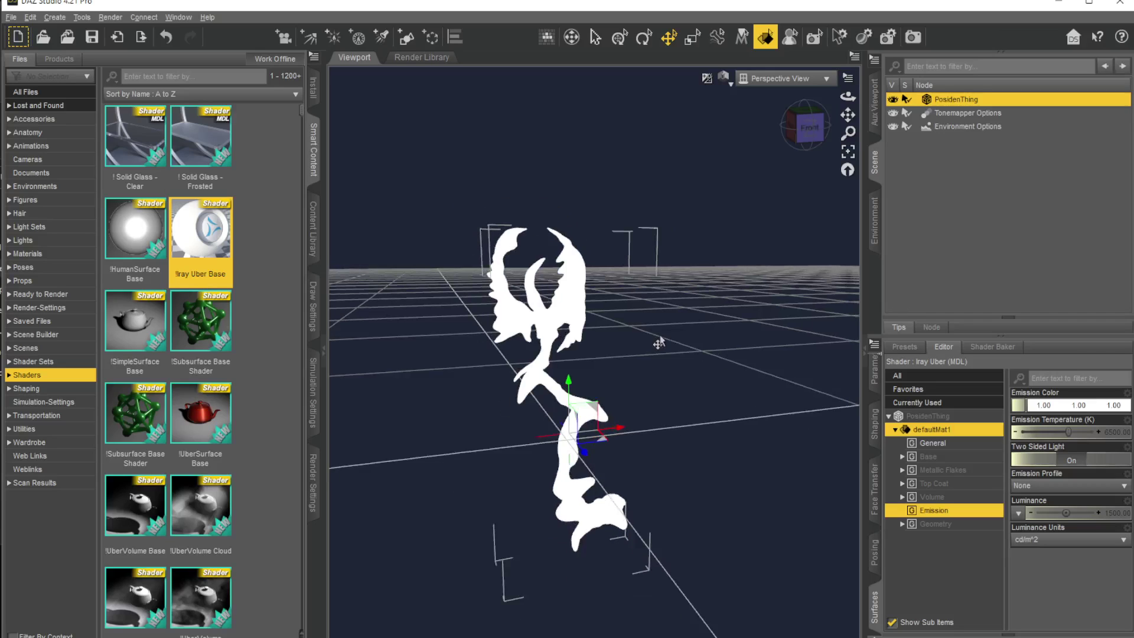
{"action": "scroll", "coordinate": [659, 341], "scroll_direction": "up", "scroll_amount": 3}
{"action": "scroll", "coordinate": [606, 374], "scroll_direction": "down", "scroll_amount": 3}
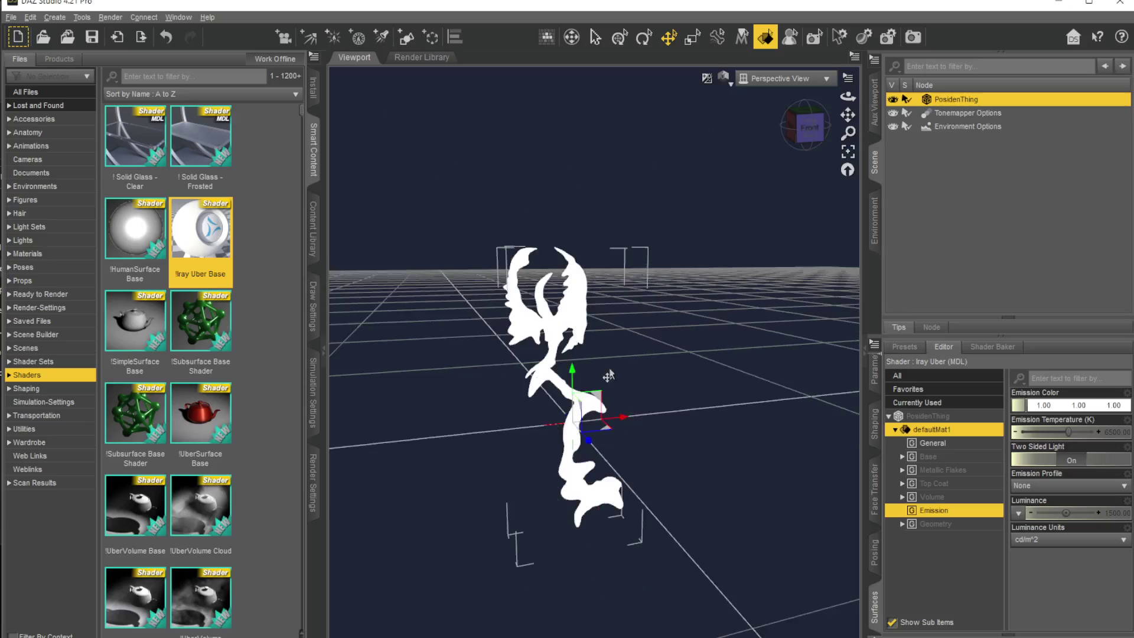
{"action": "scroll", "coordinate": [620, 343], "scroll_direction": "up", "scroll_amount": 1}
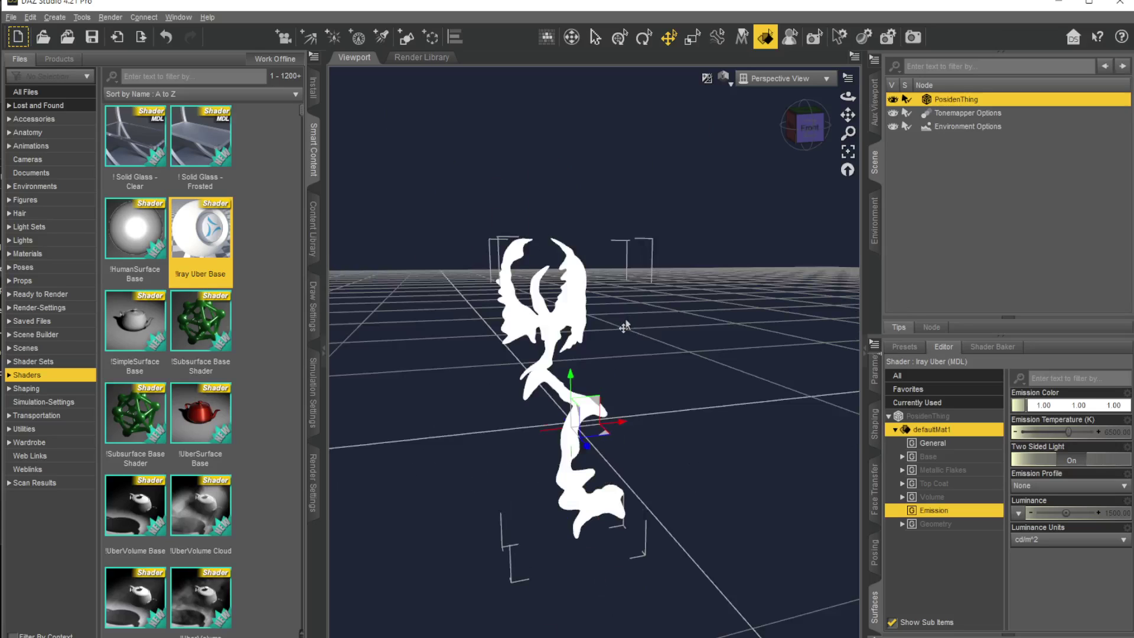
{"action": "scroll", "coordinate": [625, 326], "scroll_direction": "up", "scroll_amount": 1}
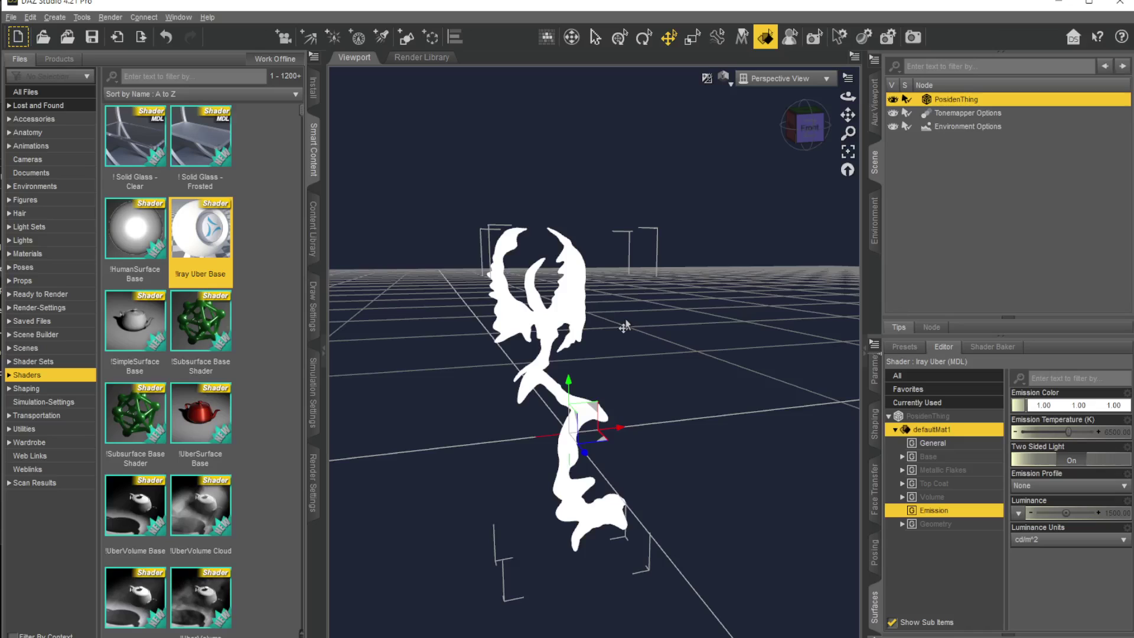
{"action": "scroll", "coordinate": [625, 327], "scroll_direction": "up", "scroll_amount": 2}
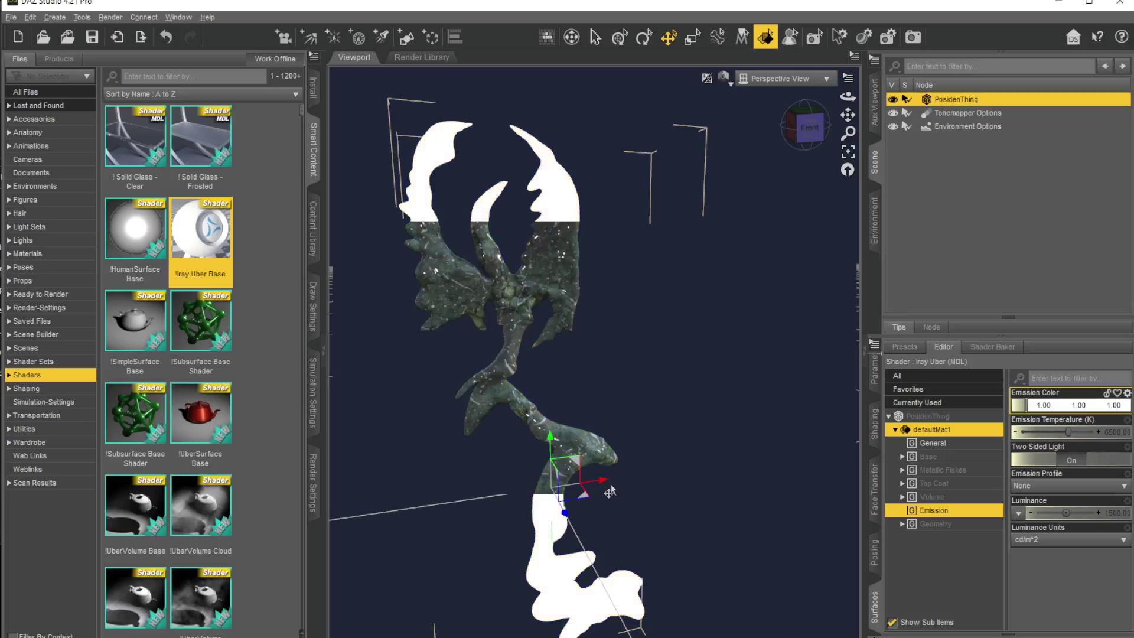
- Raise emission Luminance and compare Filament and NVIDIA Iray viewport previews
{"action": "left_click_drag", "start_coordinate": [1067, 513], "coordinate": [1081, 513]}
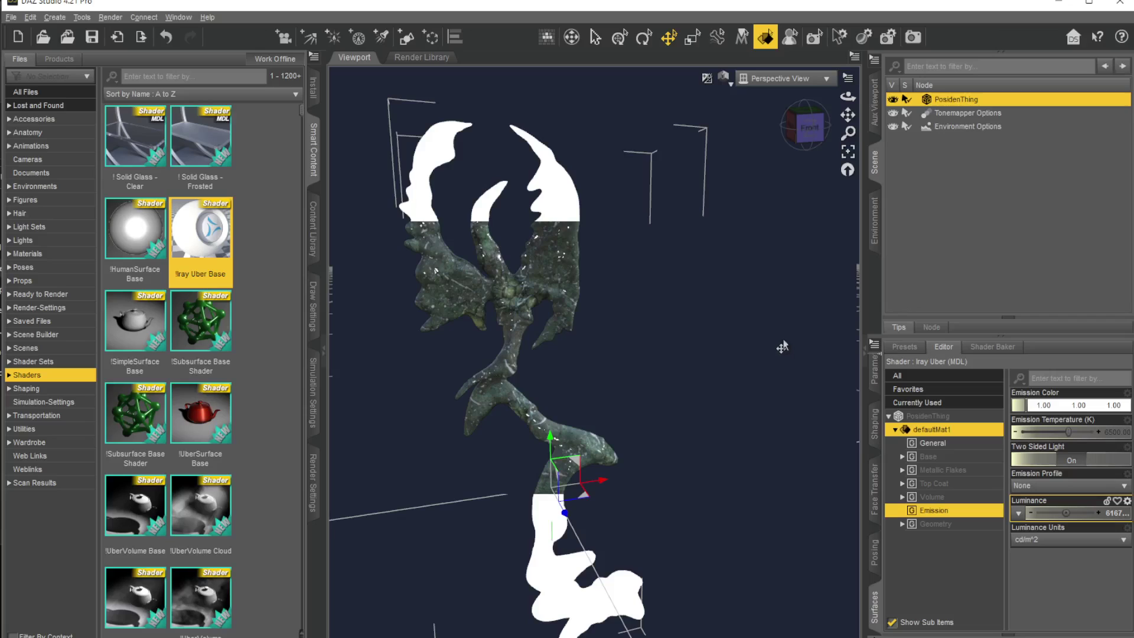
{"action": "left_click", "coordinate": [725, 80]}
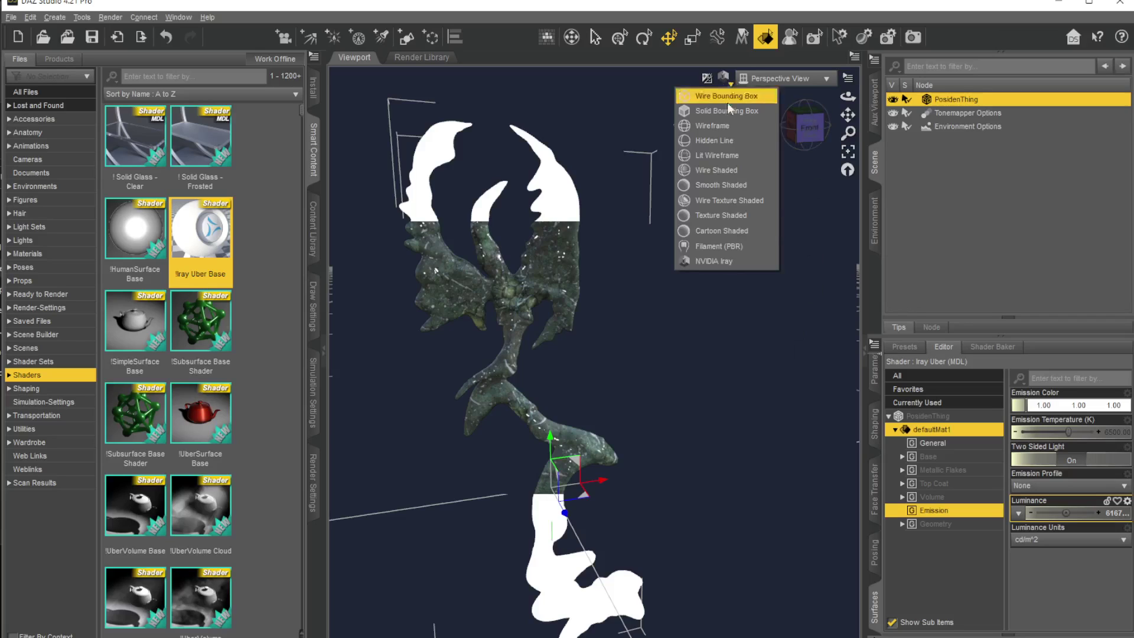
{"action": "left_click", "coordinate": [711, 246]}
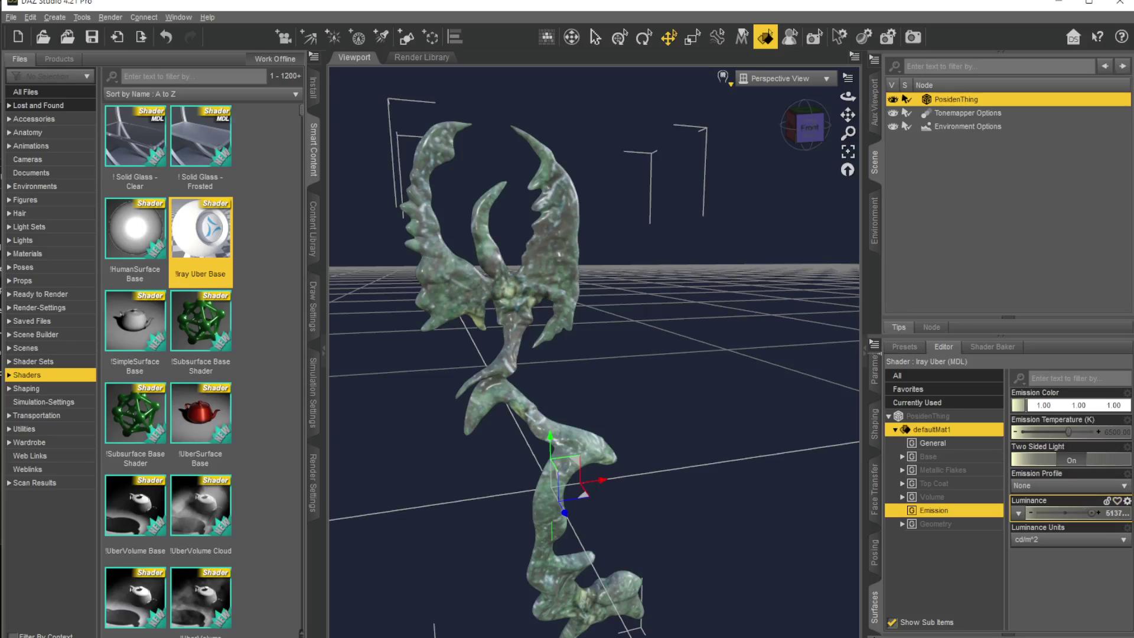
{"action": "left_click", "coordinate": [723, 77]}
{"action": "left_click", "coordinate": [725, 256]}
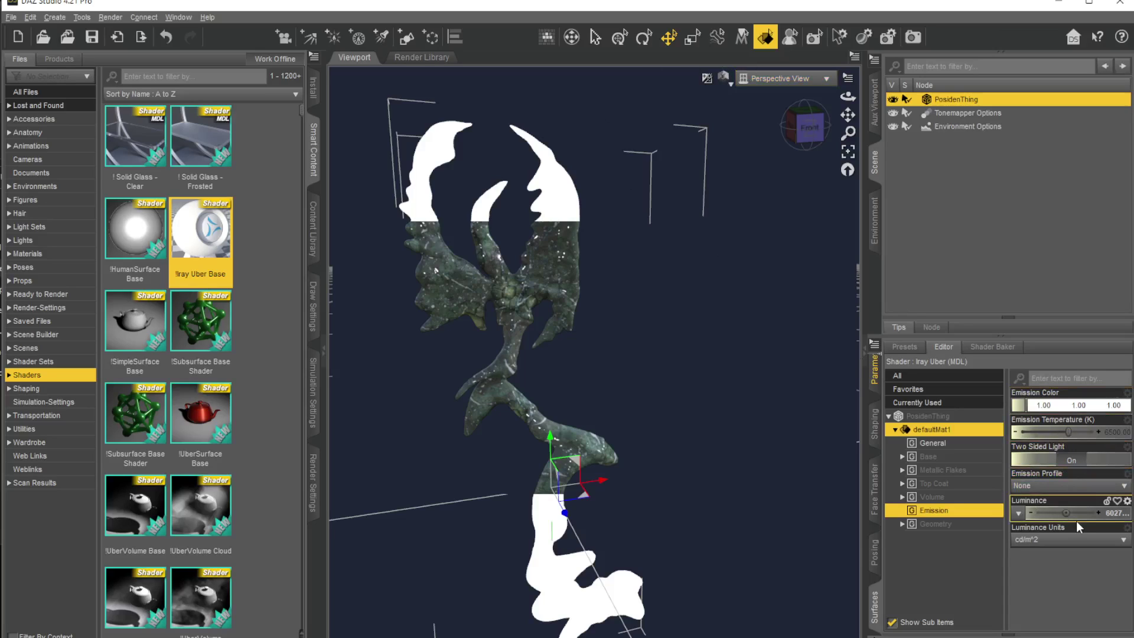
- Set Luminance Units to cd/cm^2 and browse for a new Emission Color image
{"action": "left_click", "coordinate": [1049, 540]}
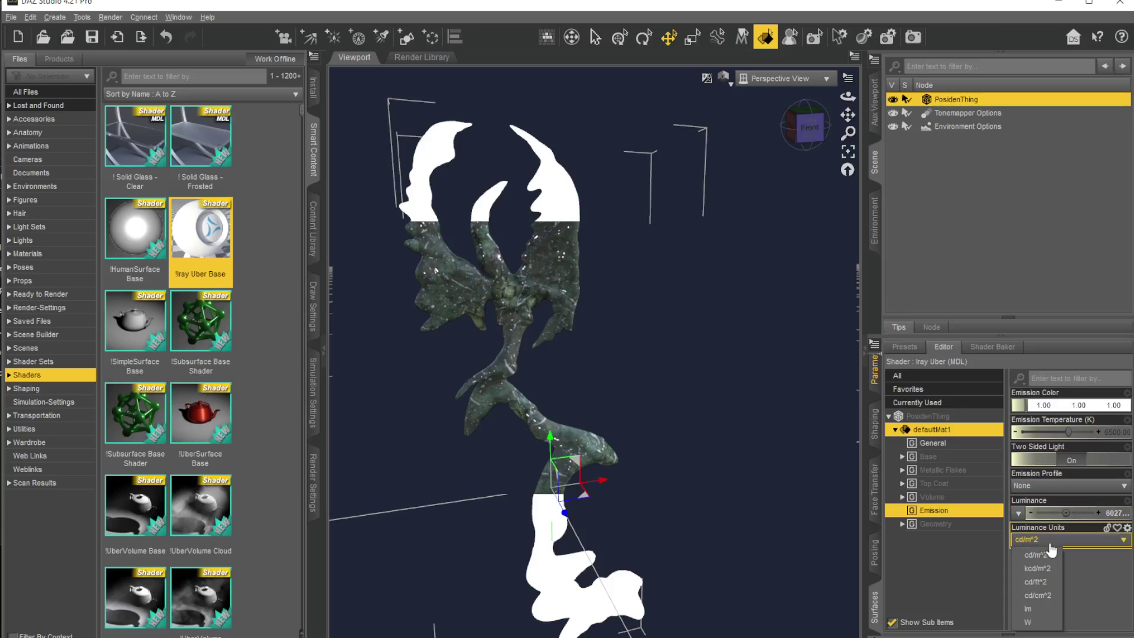
{"action": "left_click", "coordinate": [1044, 587]}
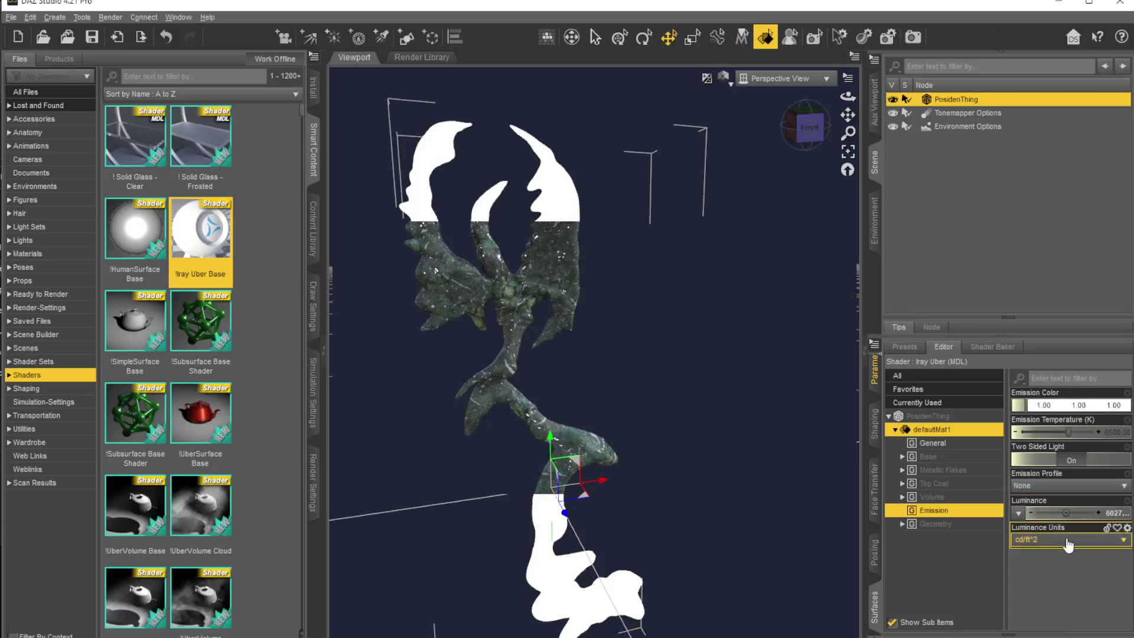
{"action": "left_click", "coordinate": [1069, 543]}
{"action": "left_click", "coordinate": [1044, 596]}
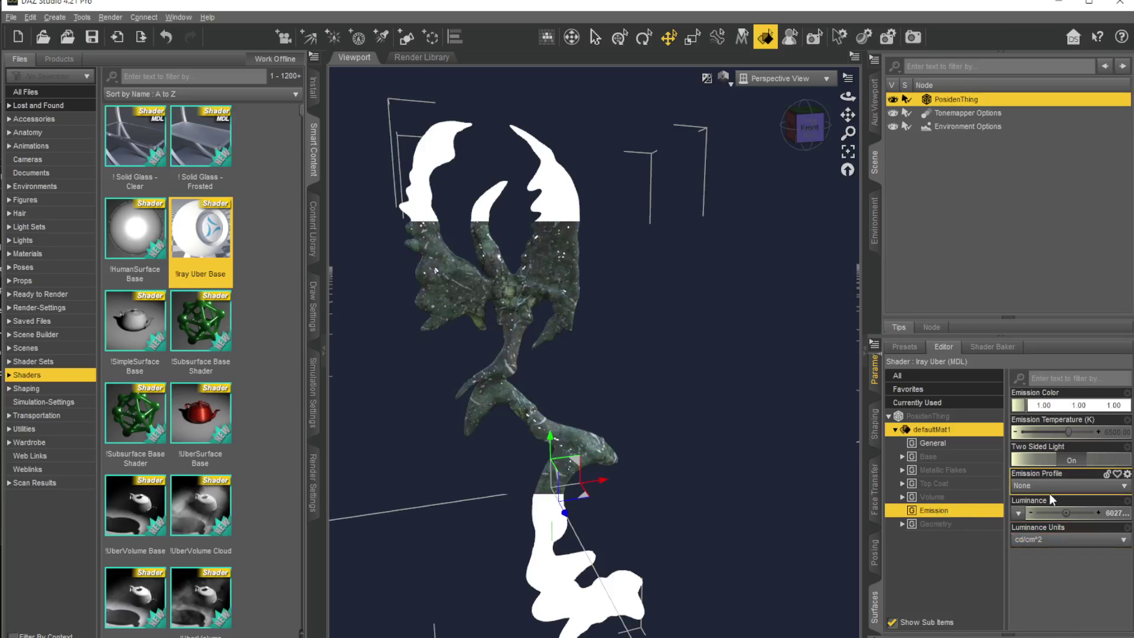
{"action": "left_click", "coordinate": [1024, 412]}
{"action": "left_click", "coordinate": [1048, 420]}
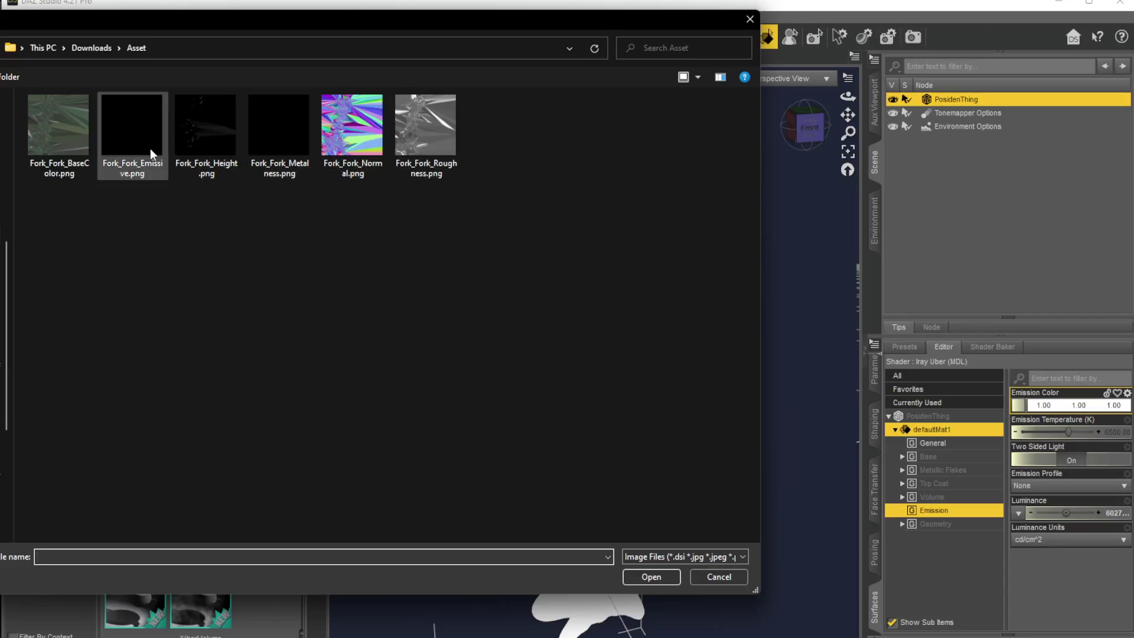
- Load Fork_Fork_Height.png from the Asset folder as the emission colour map
{"action": "double_click", "coordinate": [204, 115]}
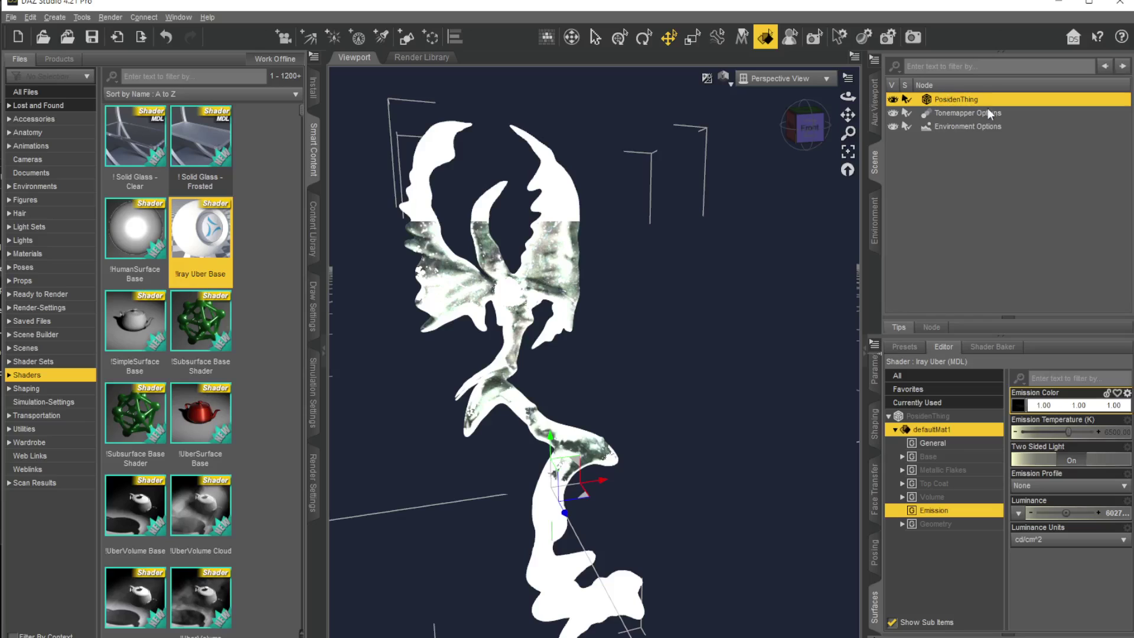
- Show PosidenThing's translation, rotation and scale values in the Parameters tab
{"action": "left_click", "coordinate": [876, 371]}
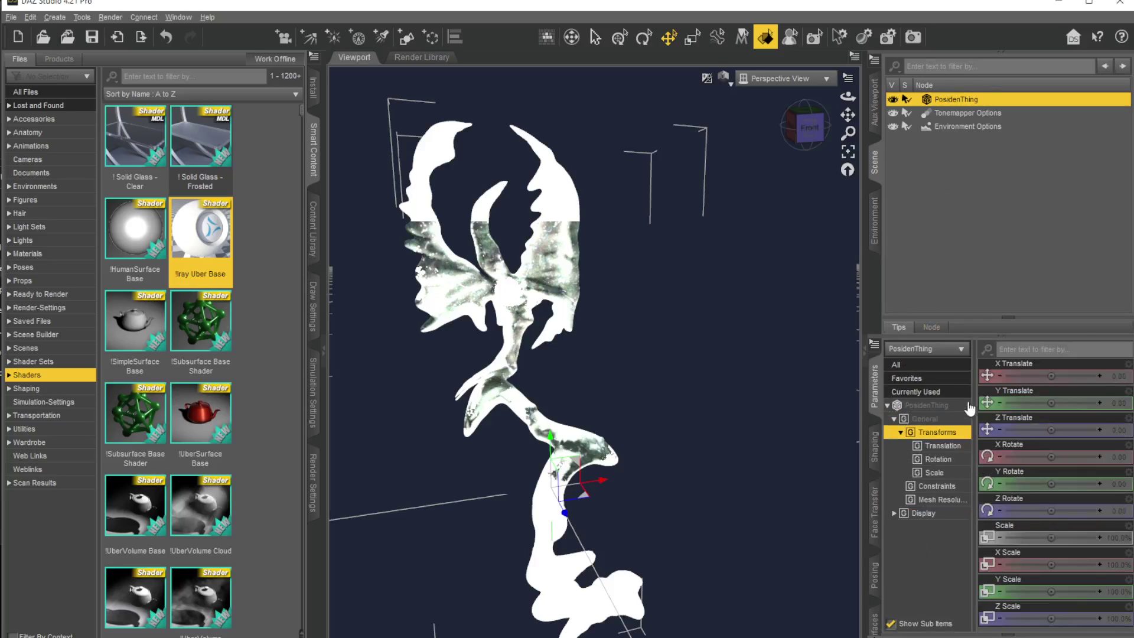
{"action": "left_click", "coordinate": [933, 407]}
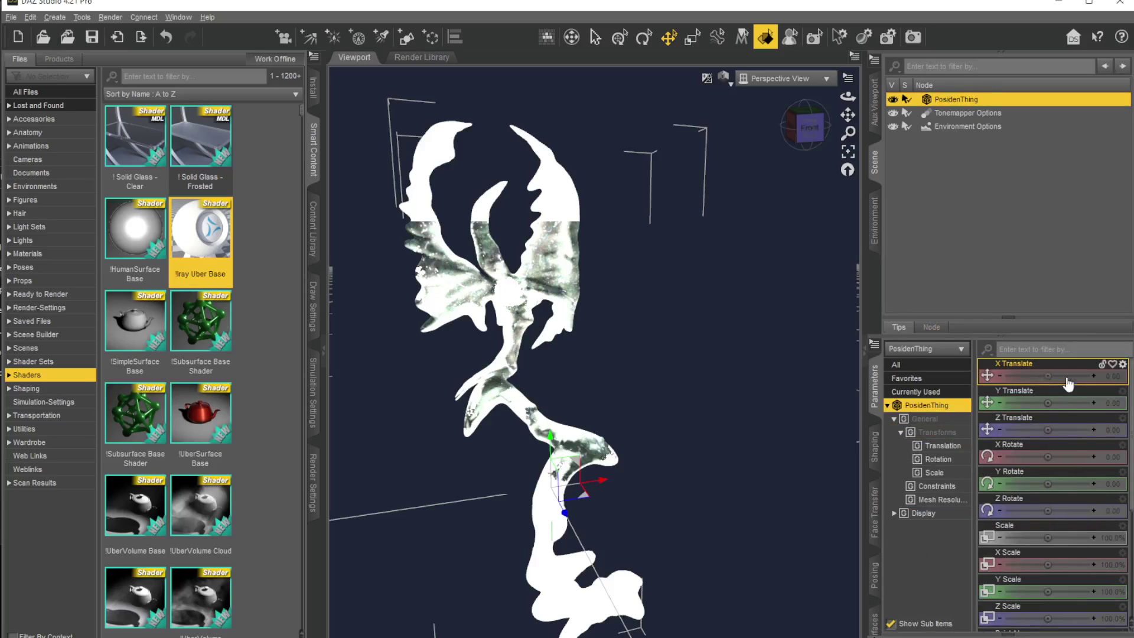